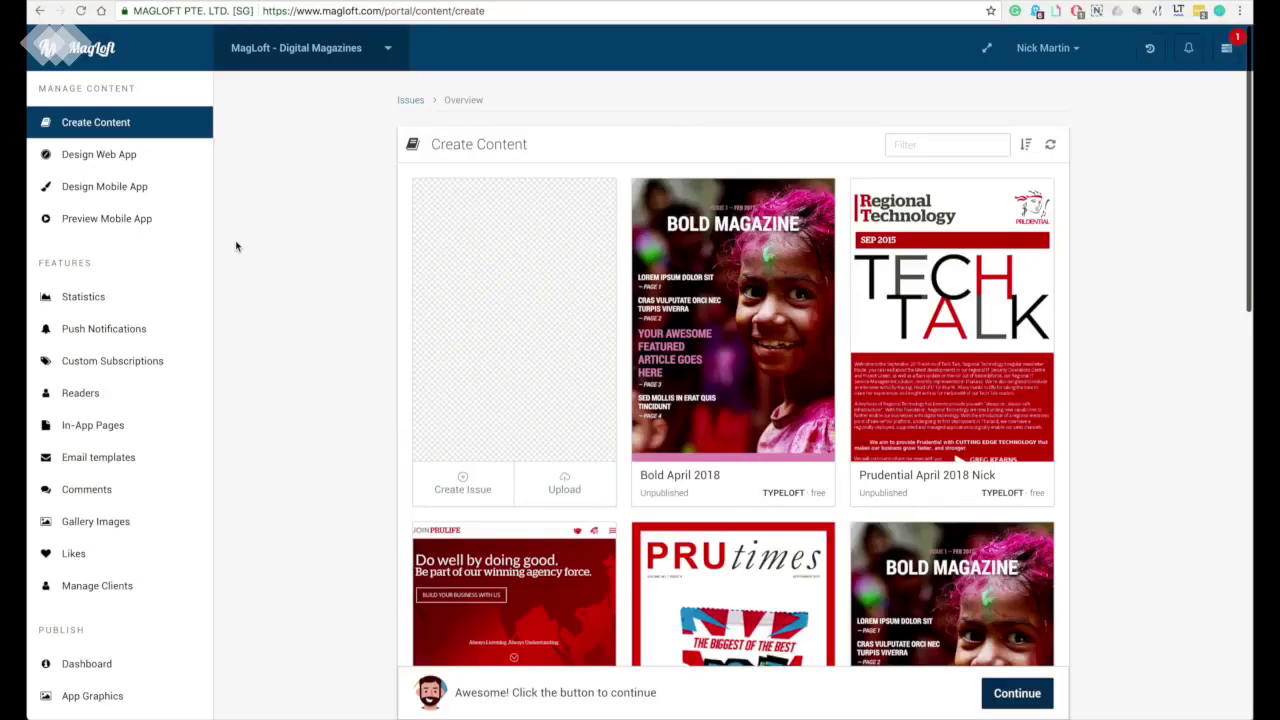
# Step: Open the Parallax Designs issue and confirm its title and April 5 publishing date
pyautogui.scroll(-10, 236, 246)
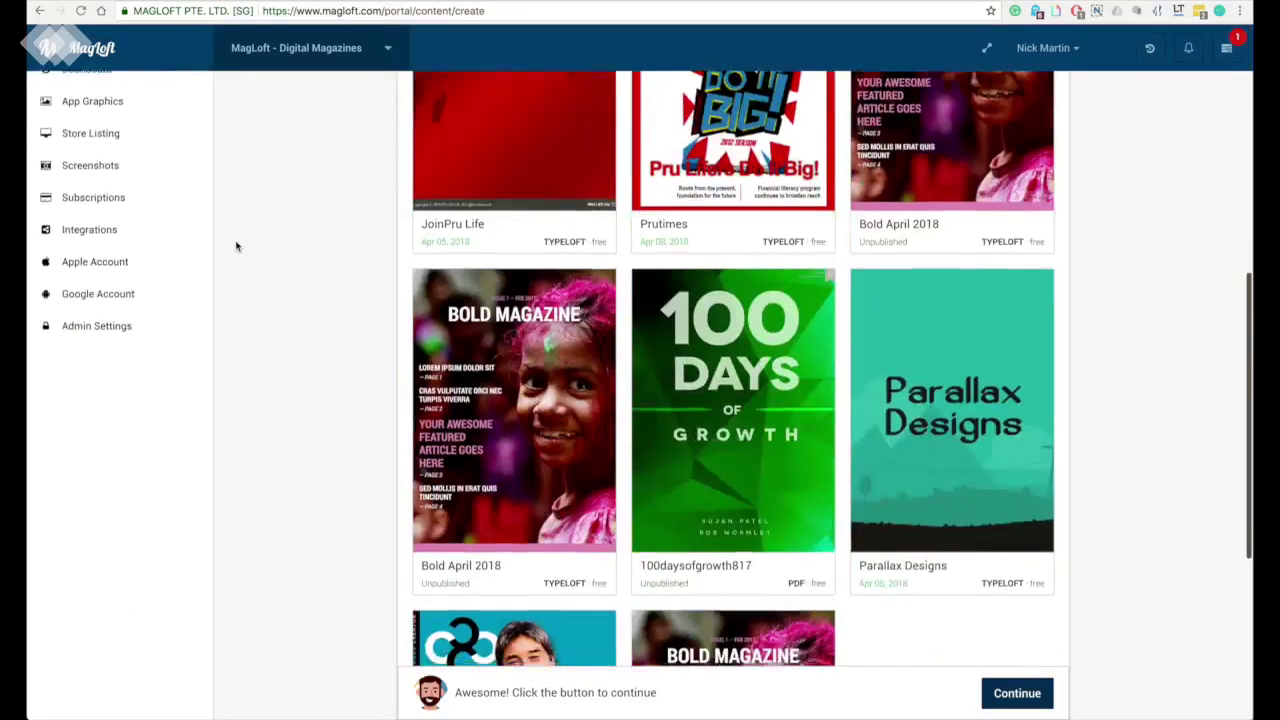
pyautogui.scroll(10, 236, 246)
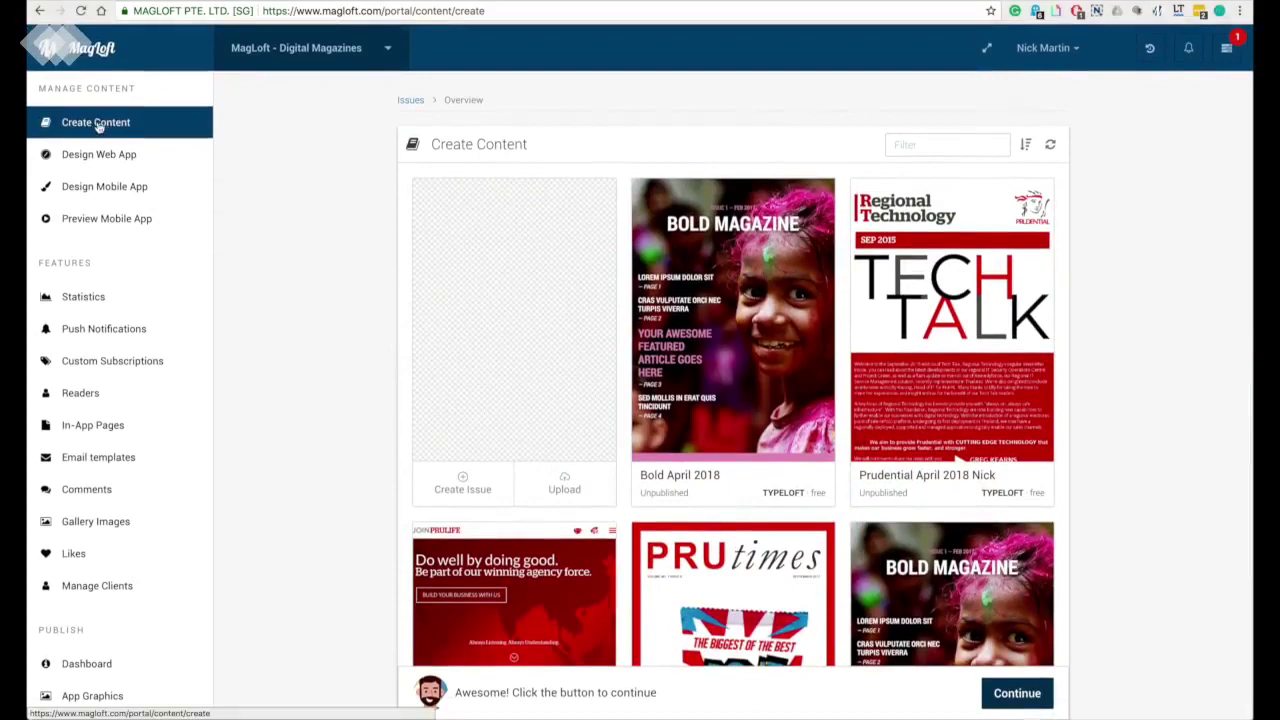
pyautogui.scroll(-10, 394, 289)
pyautogui.click(909, 368)
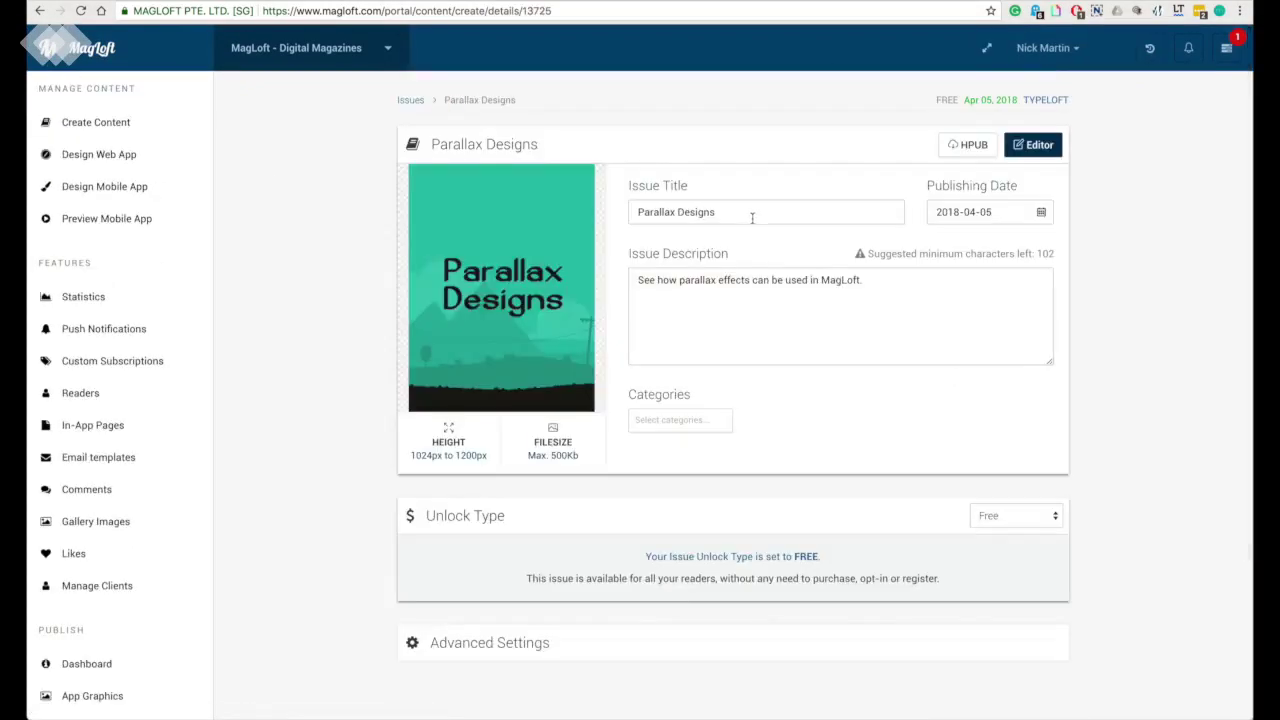
pyautogui.moveTo(713, 212); pyautogui.dragTo(638, 210)
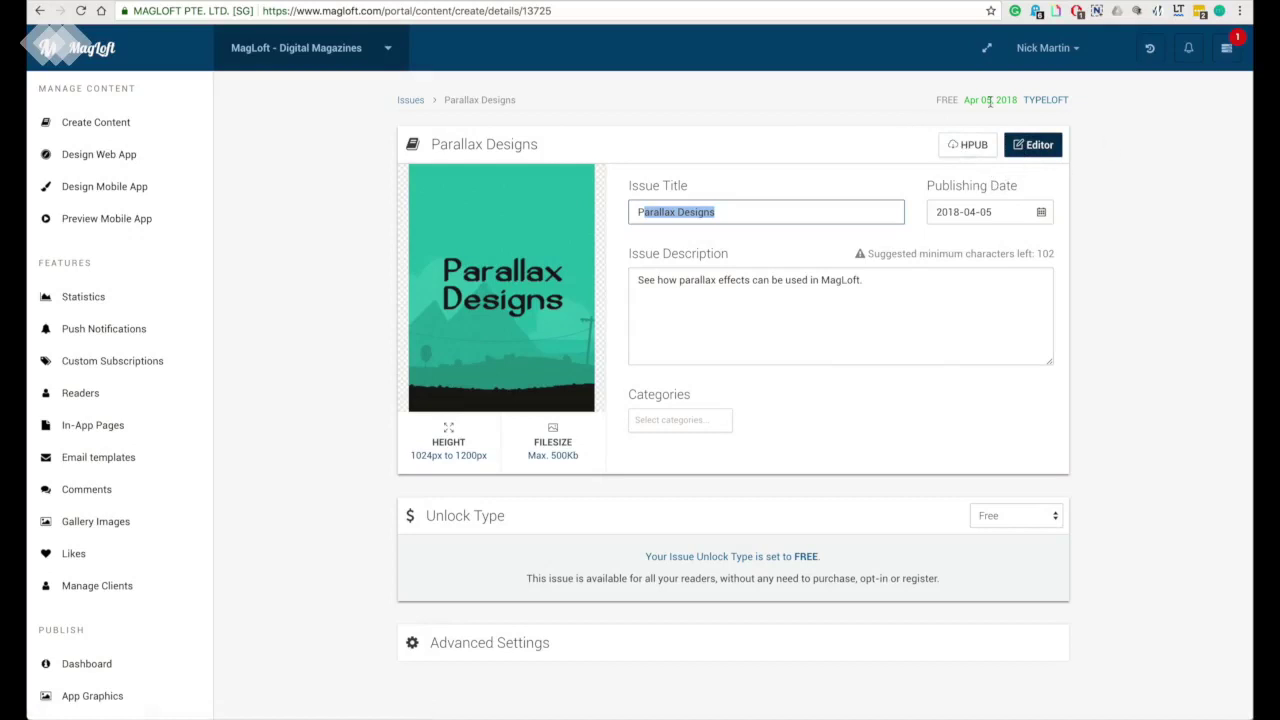
pyautogui.click(1041, 212)
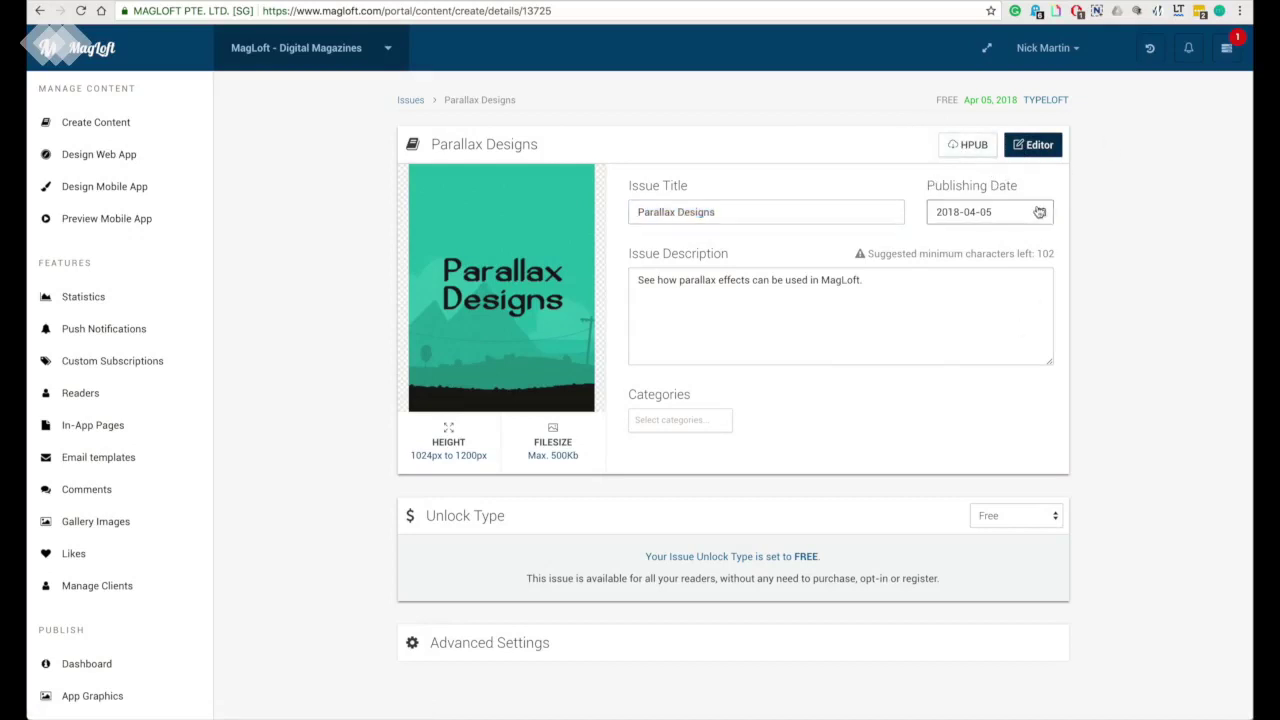
pyautogui.click(1042, 272)
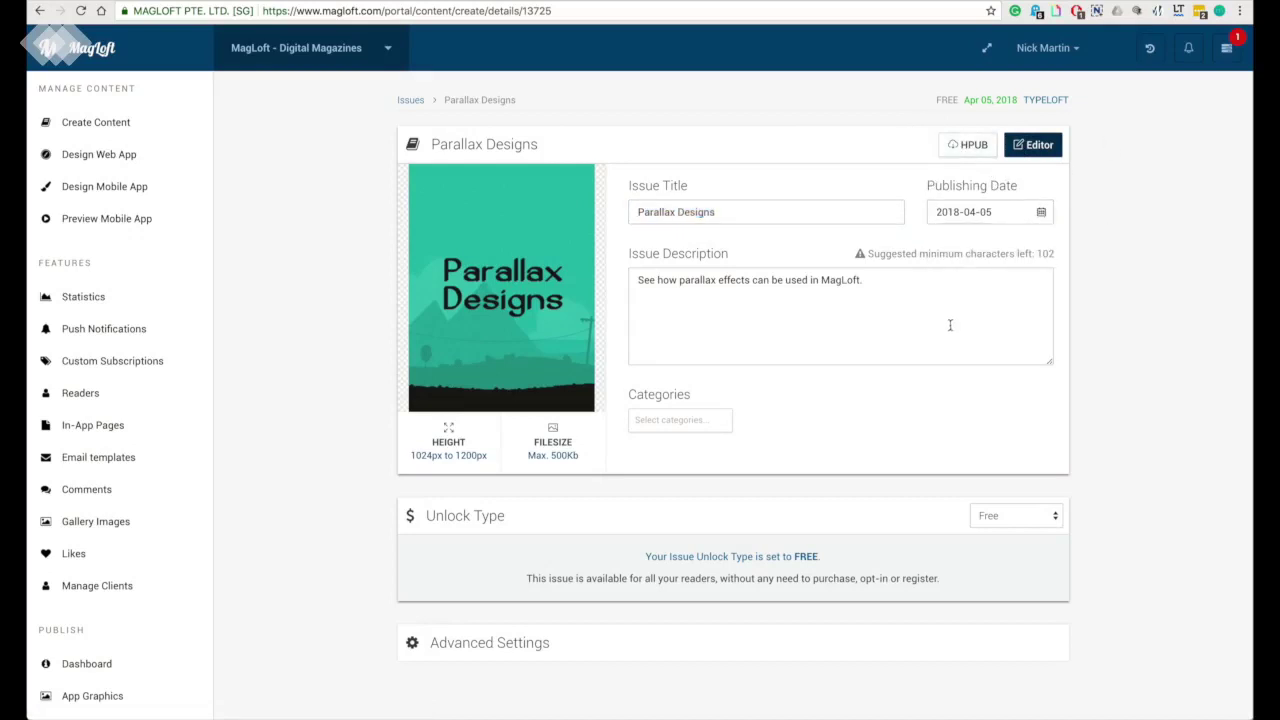
# Step: Change the issue's unlock type from Free to Paid
pyautogui.scroll(-2, 951, 331)
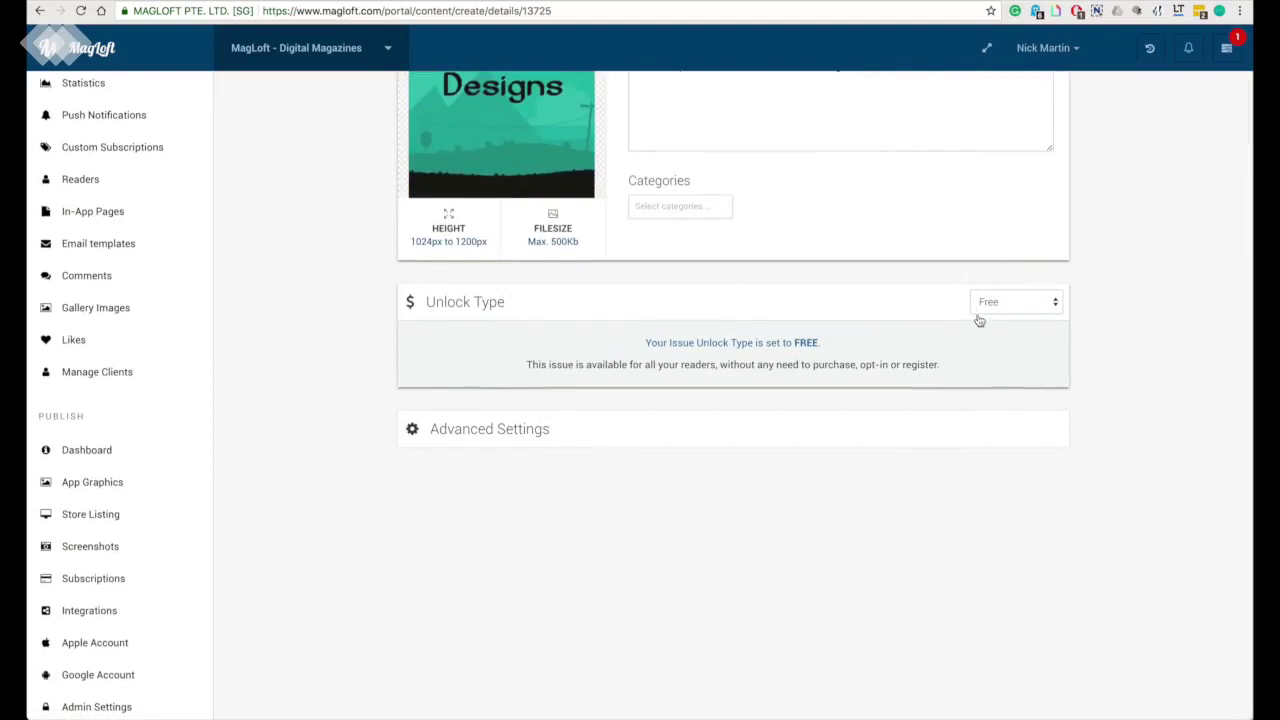
pyautogui.click(1027, 304)
pyautogui.click(1027, 358)
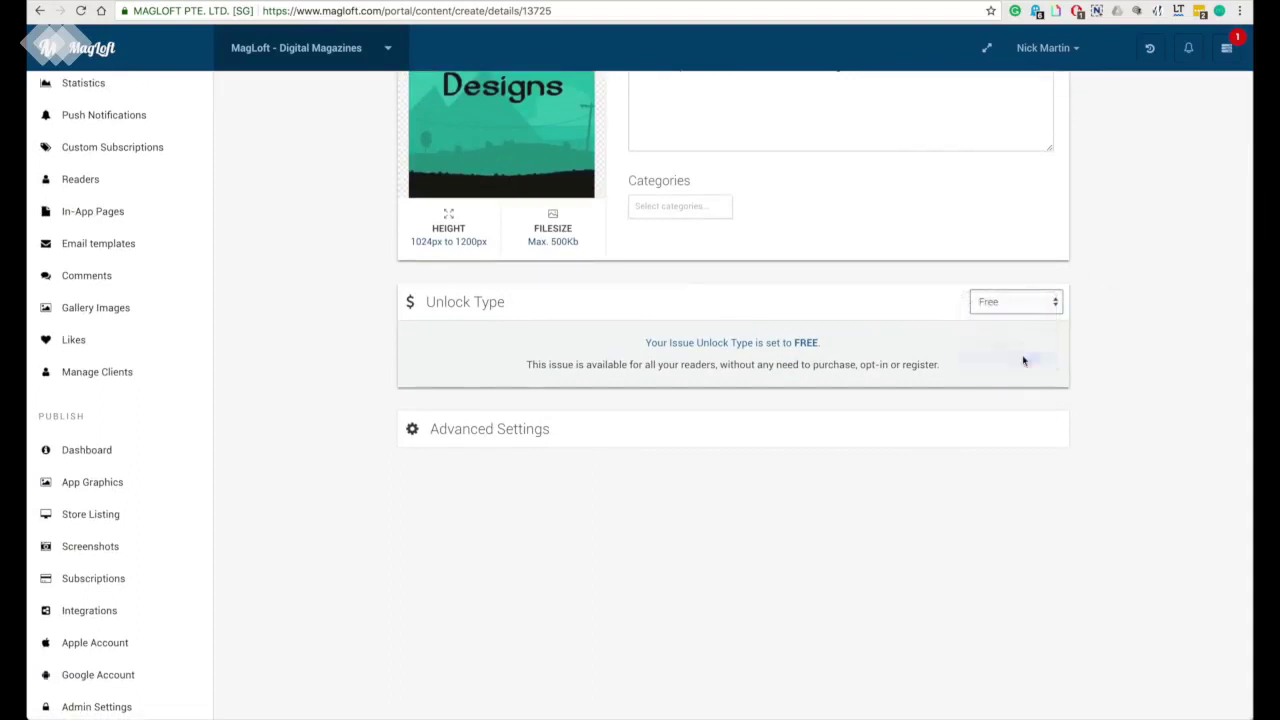
# Step: Review the App Store price tiers and keep the issue at Tier 1
pyautogui.click(709, 452)
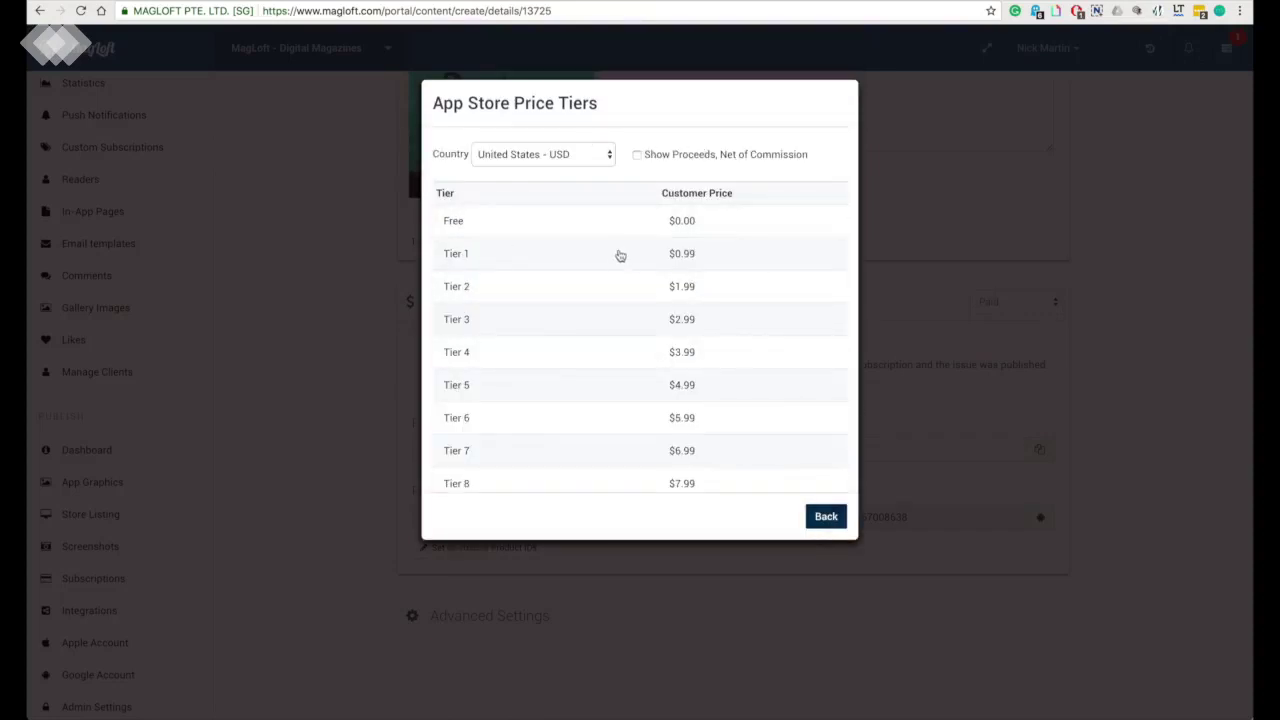
pyautogui.click(825, 517)
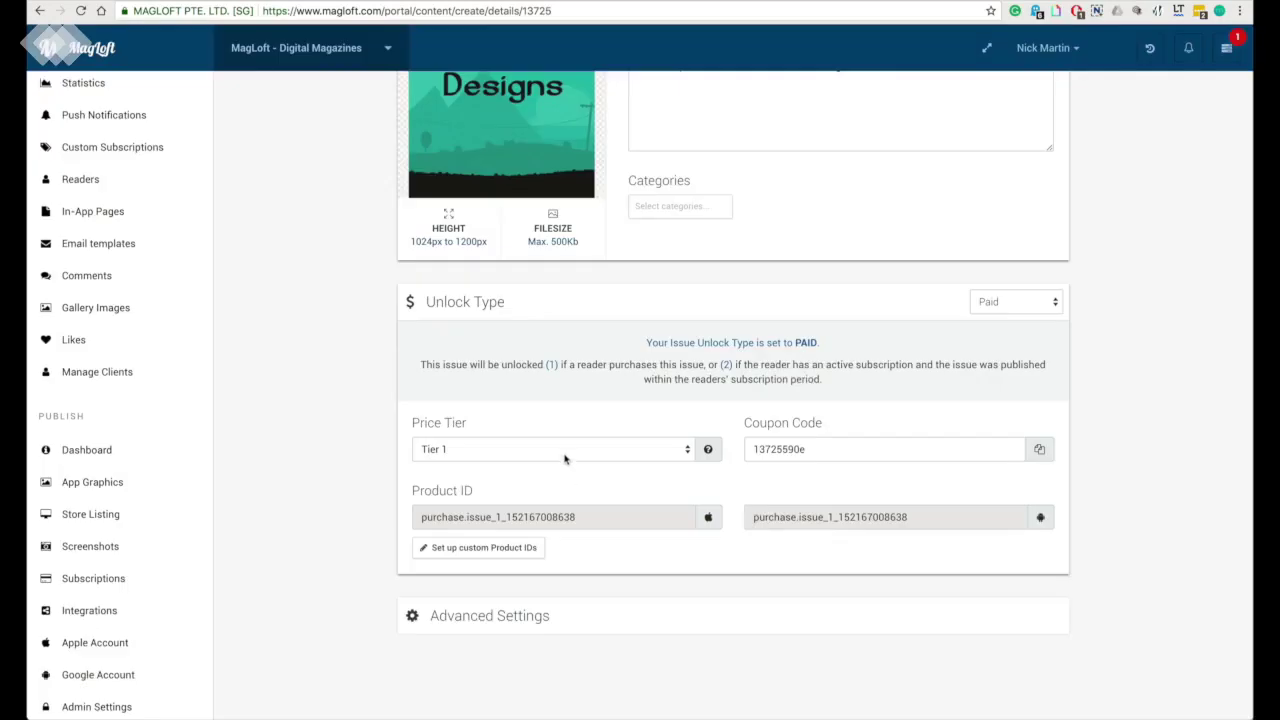
pyautogui.click(562, 452)
pyautogui.click(562, 452)
pyautogui.scroll(-1, 614, 450)
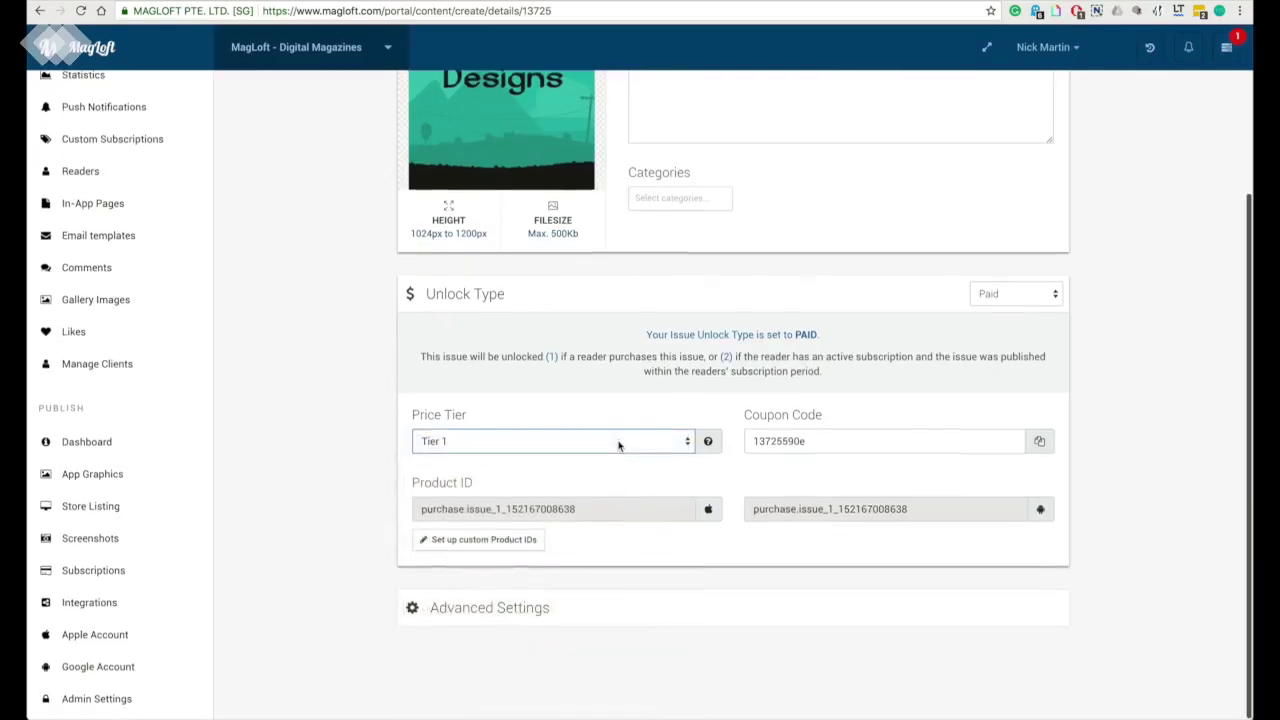
pyautogui.moveTo(422, 512); pyautogui.dragTo(600, 515)
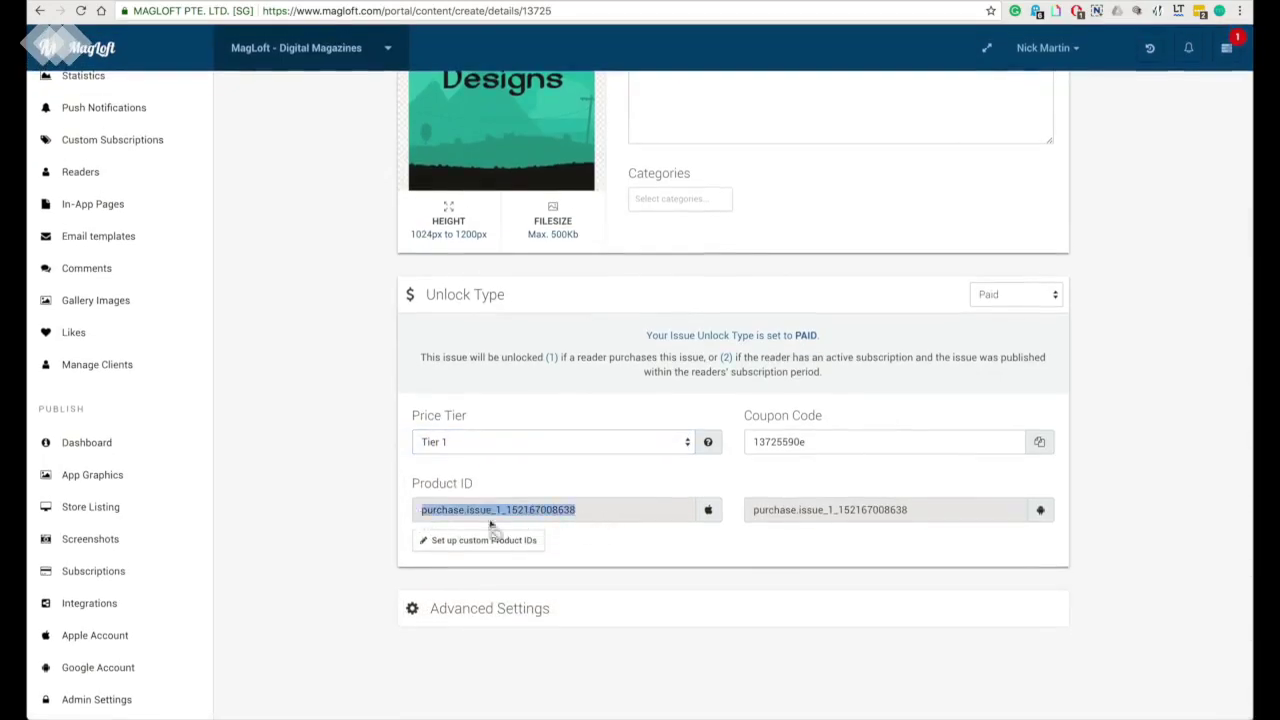
pyautogui.click(647, 520)
pyautogui.moveTo(754, 513); pyautogui.dragTo(948, 525)
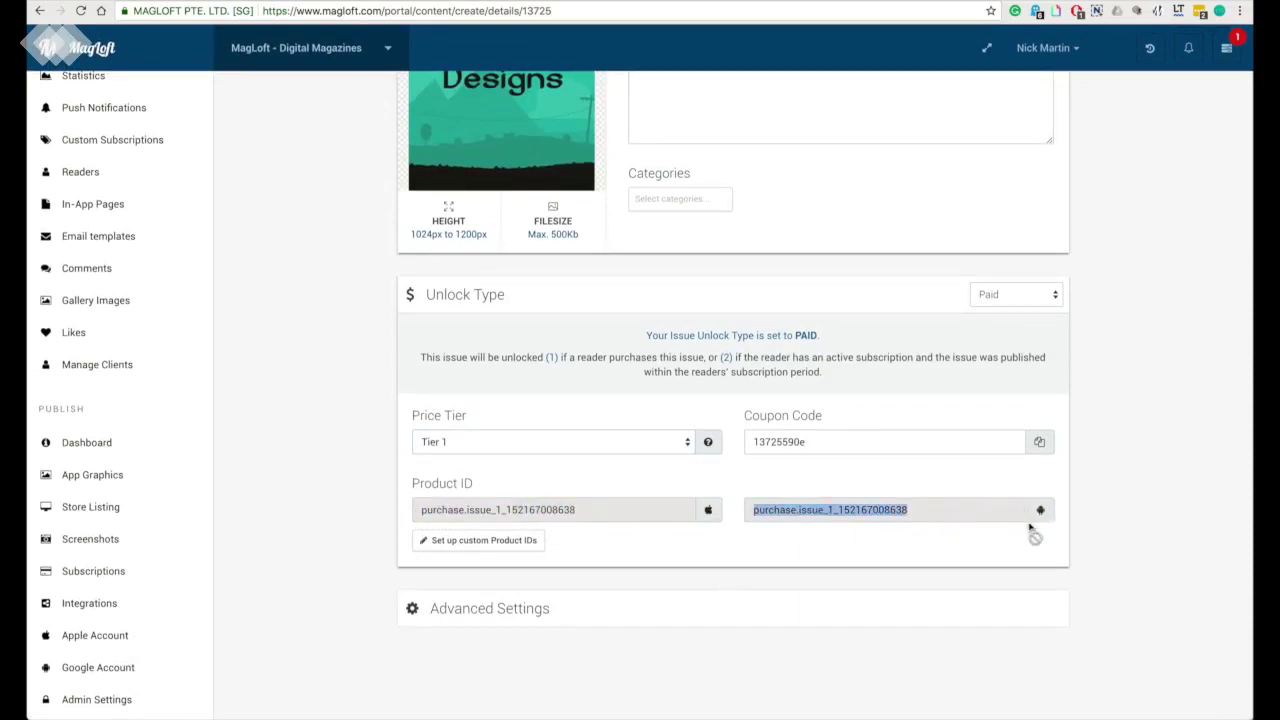
pyautogui.click(917, 487)
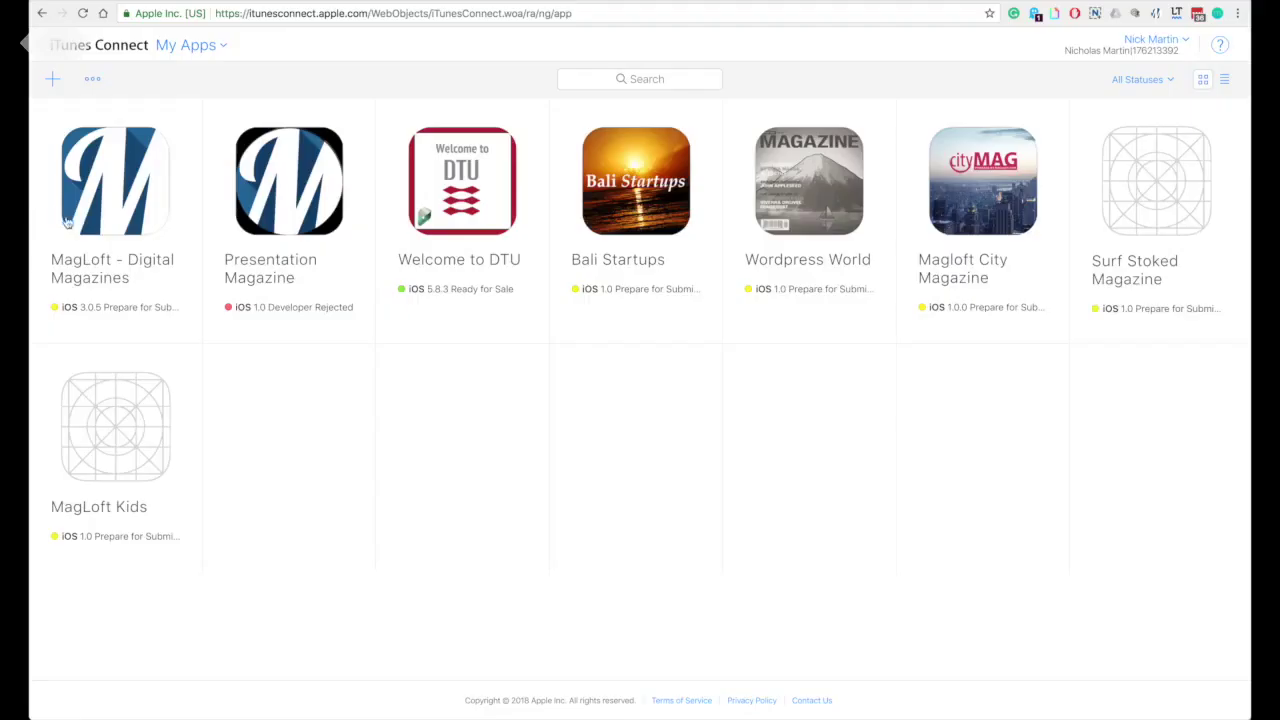
# Step: Create a new Non-Consumable in-app purchase for MagLoft - Digital Magazines
pyautogui.click(129, 268)
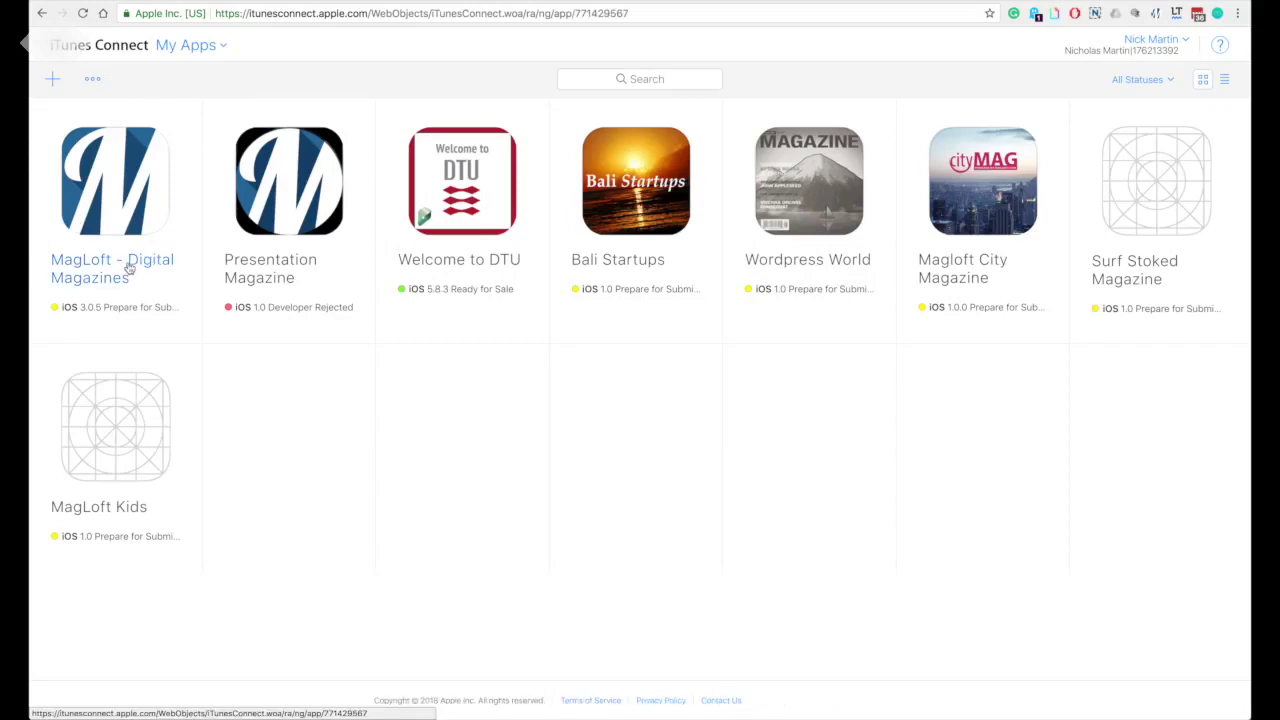
pyautogui.click(149, 83)
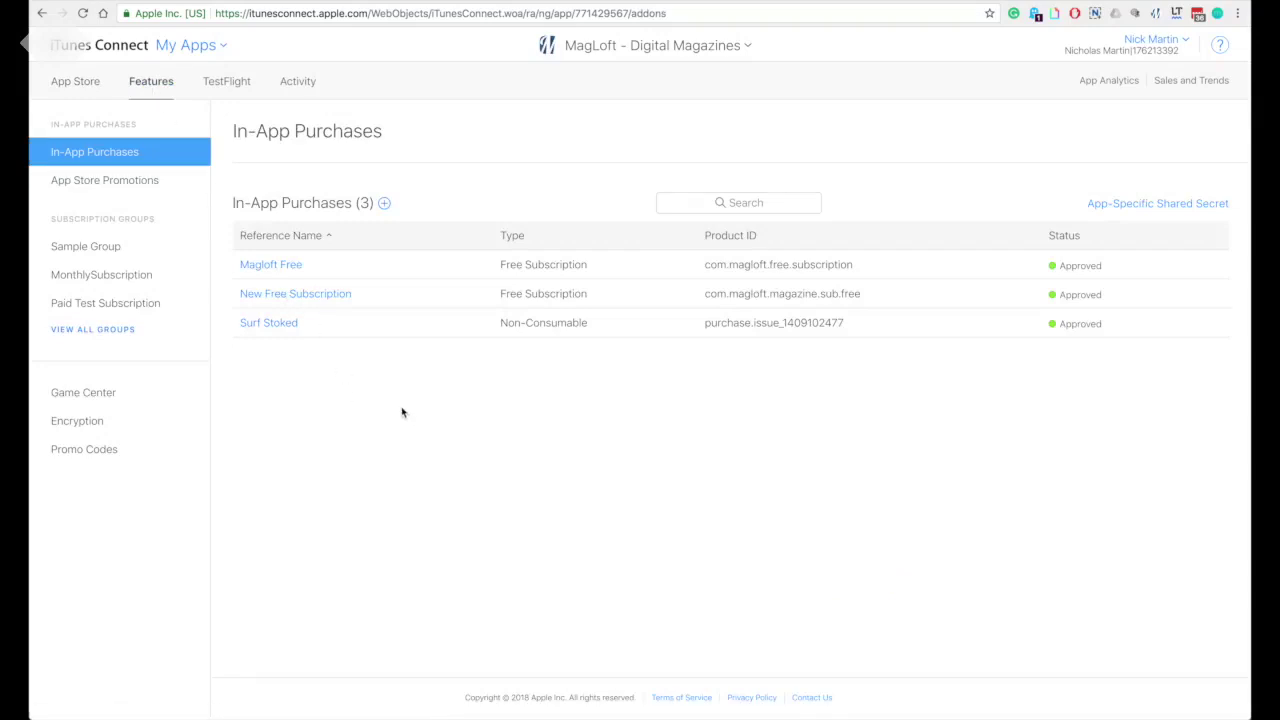
pyautogui.click(384, 204)
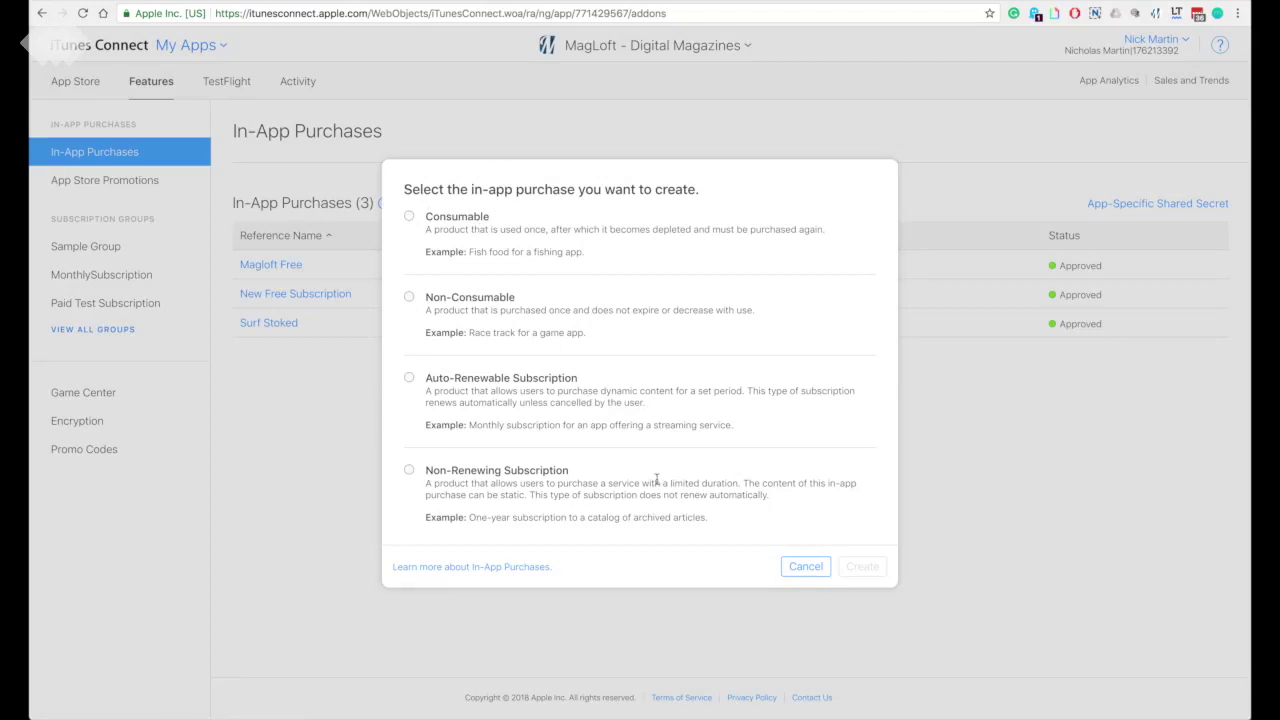
pyautogui.click(409, 300)
pyautogui.click(865, 568)
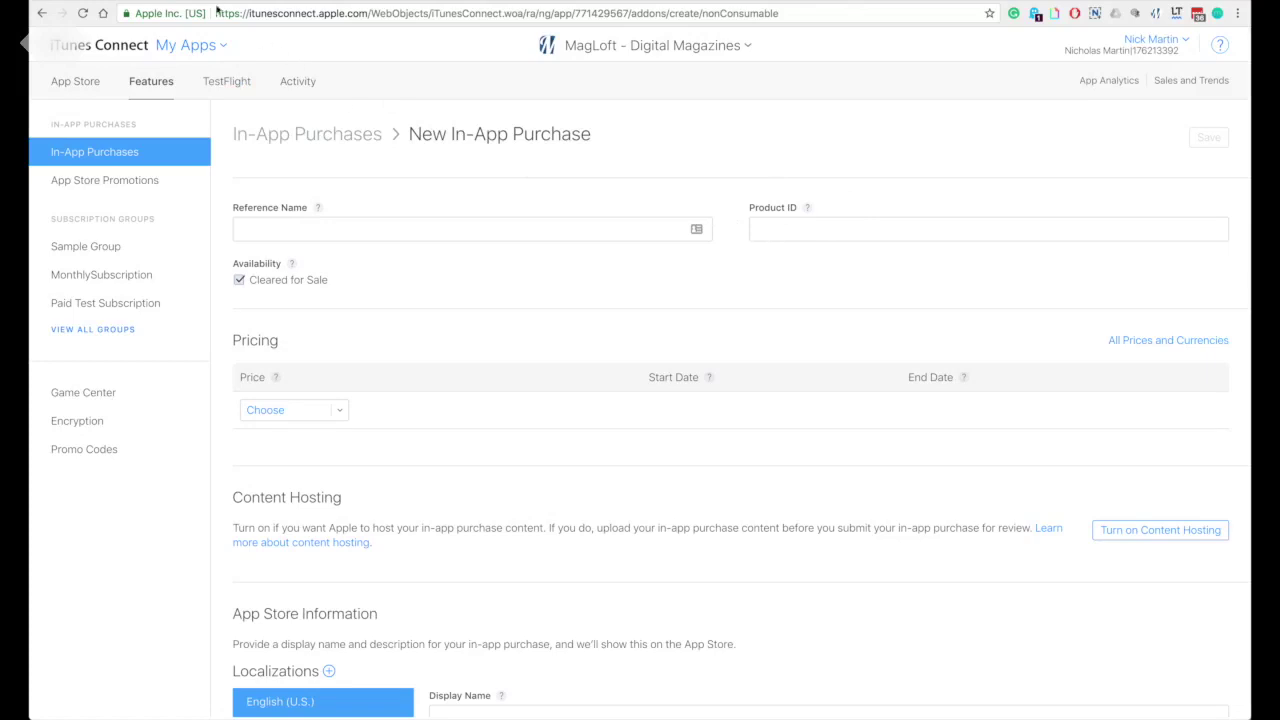
pyautogui.hscroll(-5, 640, 360)
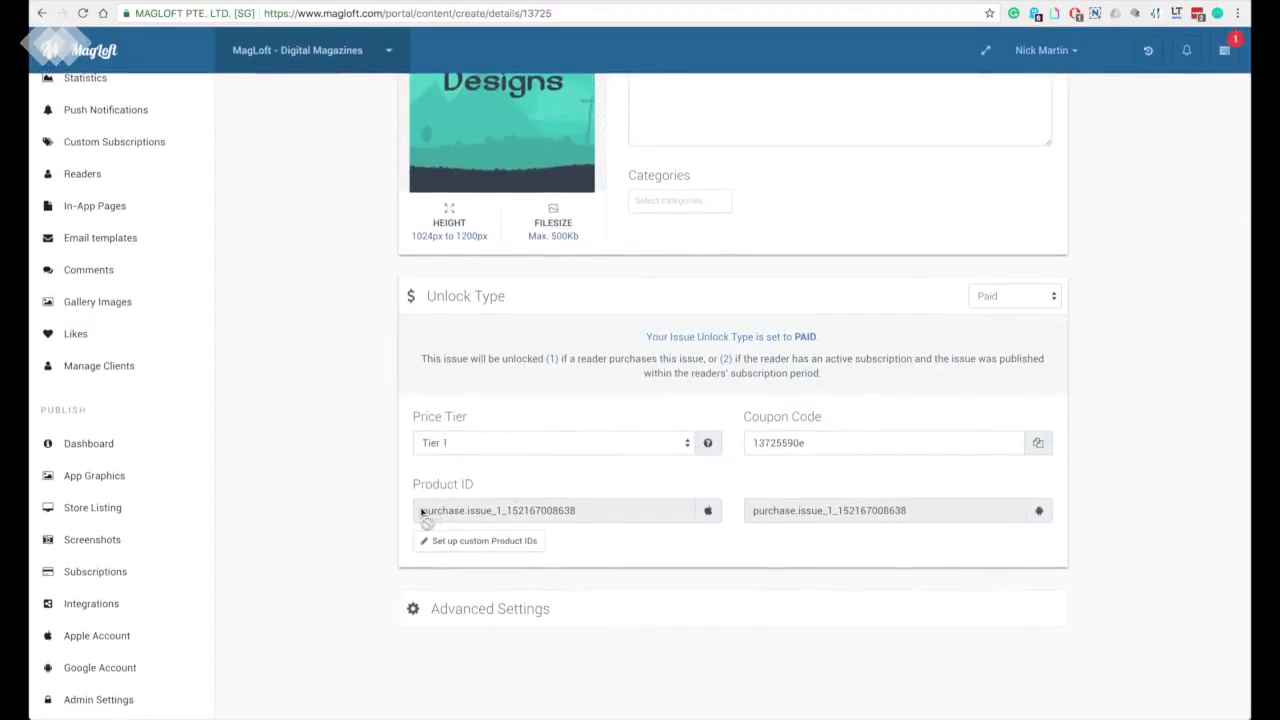
pyautogui.moveTo(421, 510); pyautogui.dragTo(340, 4)
pyautogui.press('super+c')
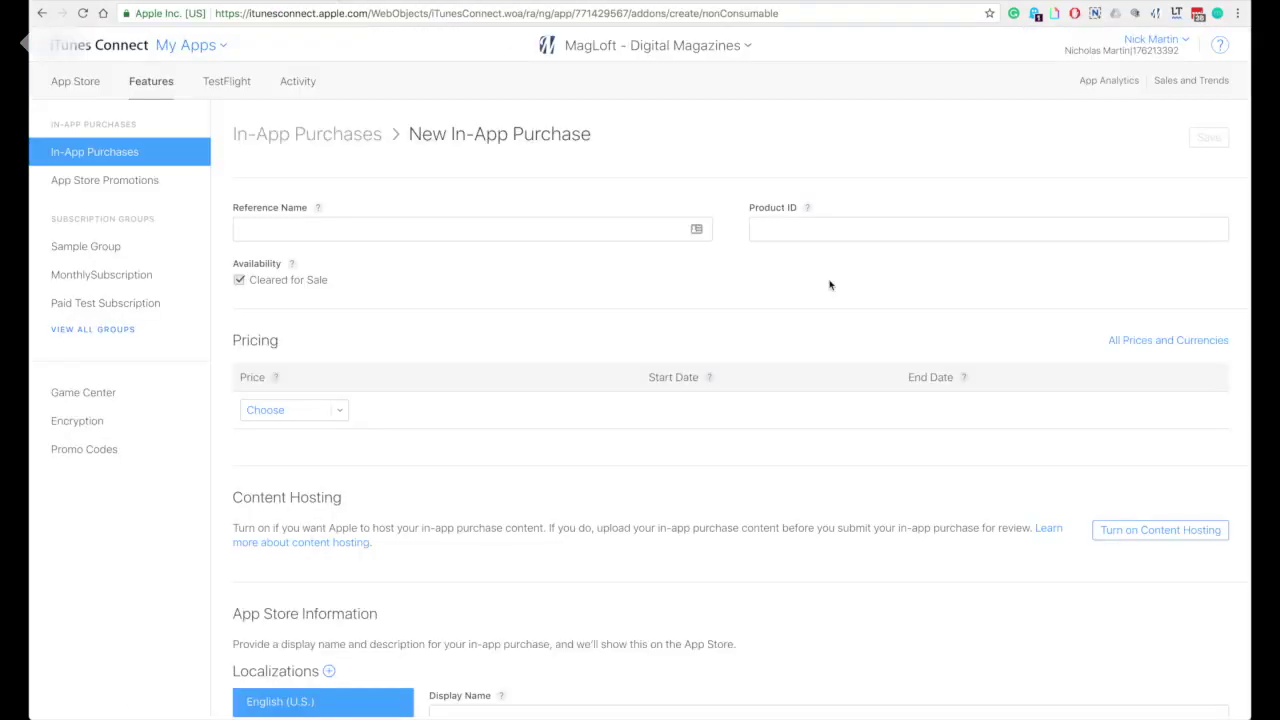
pyautogui.click(818, 235)
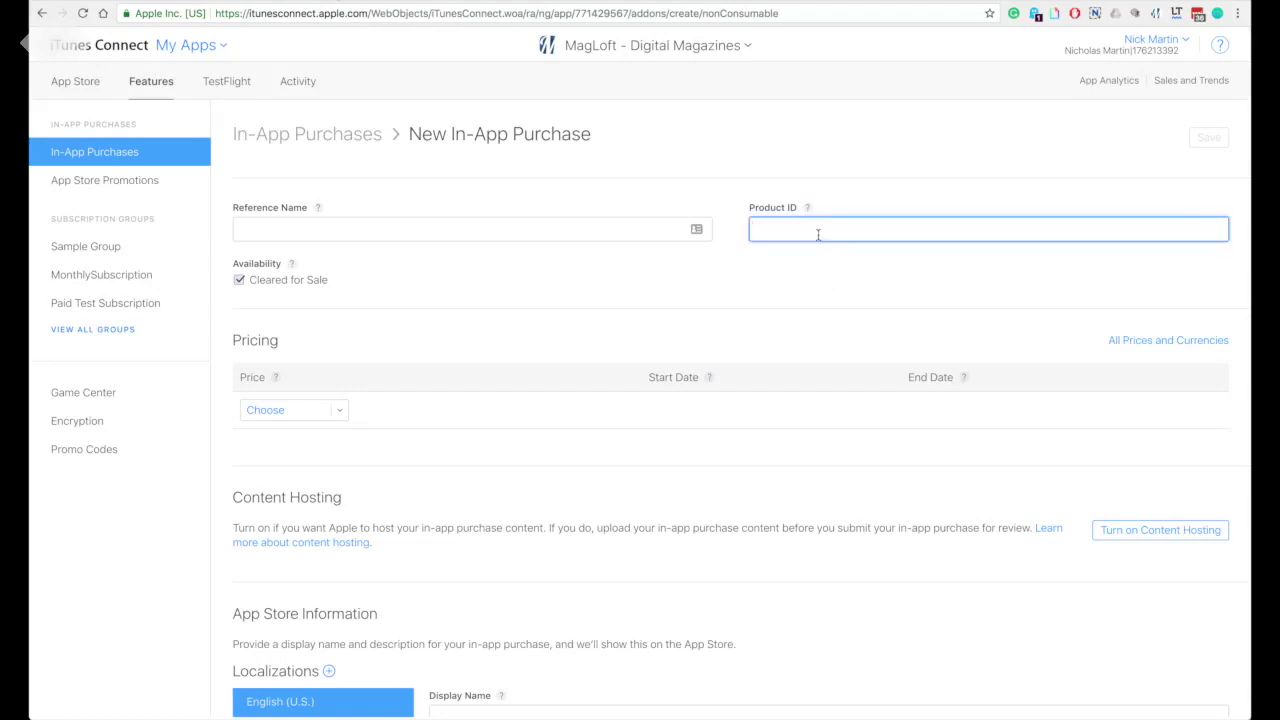
pyautogui.press('super+v')
# Step: Copy the issue title from MagLoft and paste Parallax Designs as the Reference Name
pyautogui.click(447, 224)
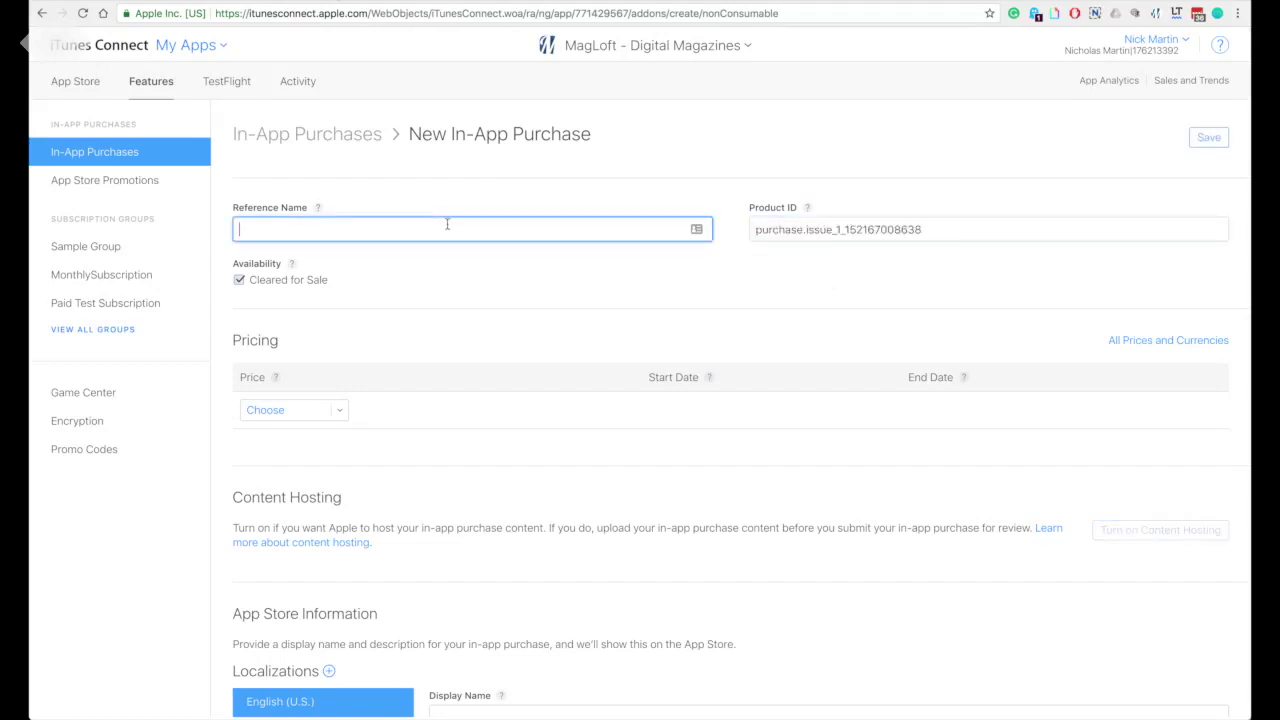
pyautogui.hotkey('ctrl', 'Tab')
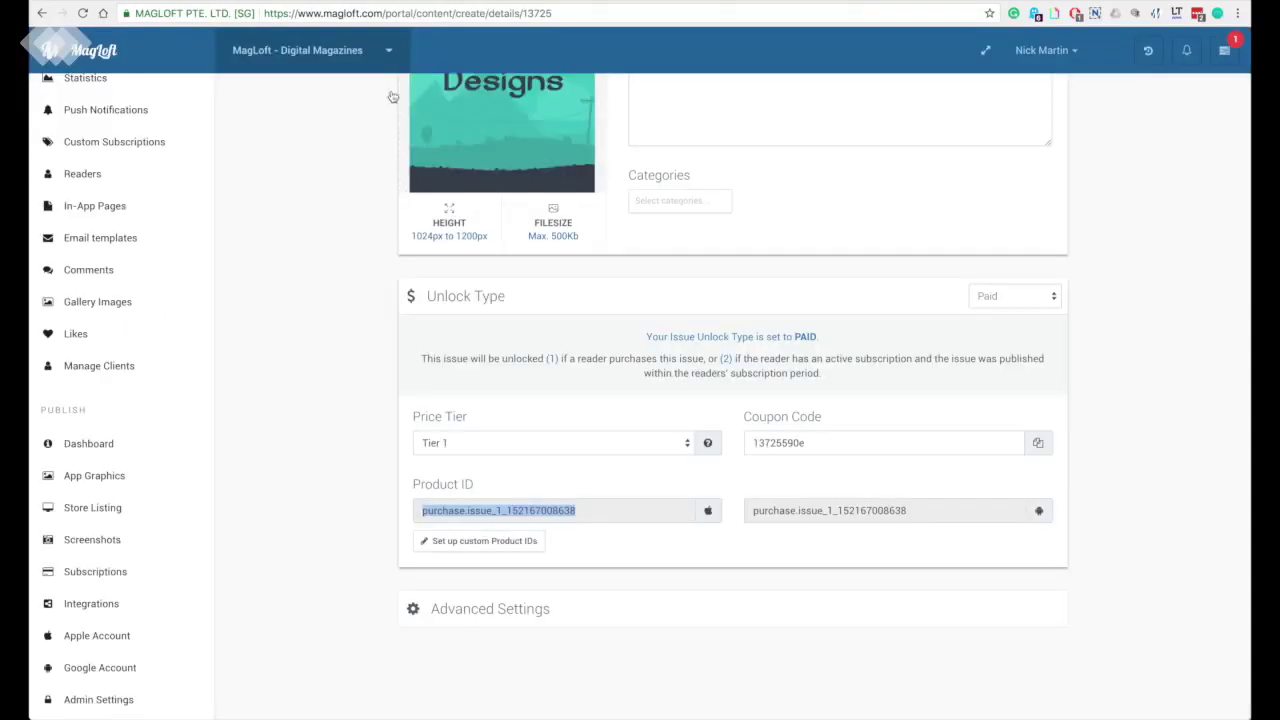
pyautogui.scroll(3, 548, 233)
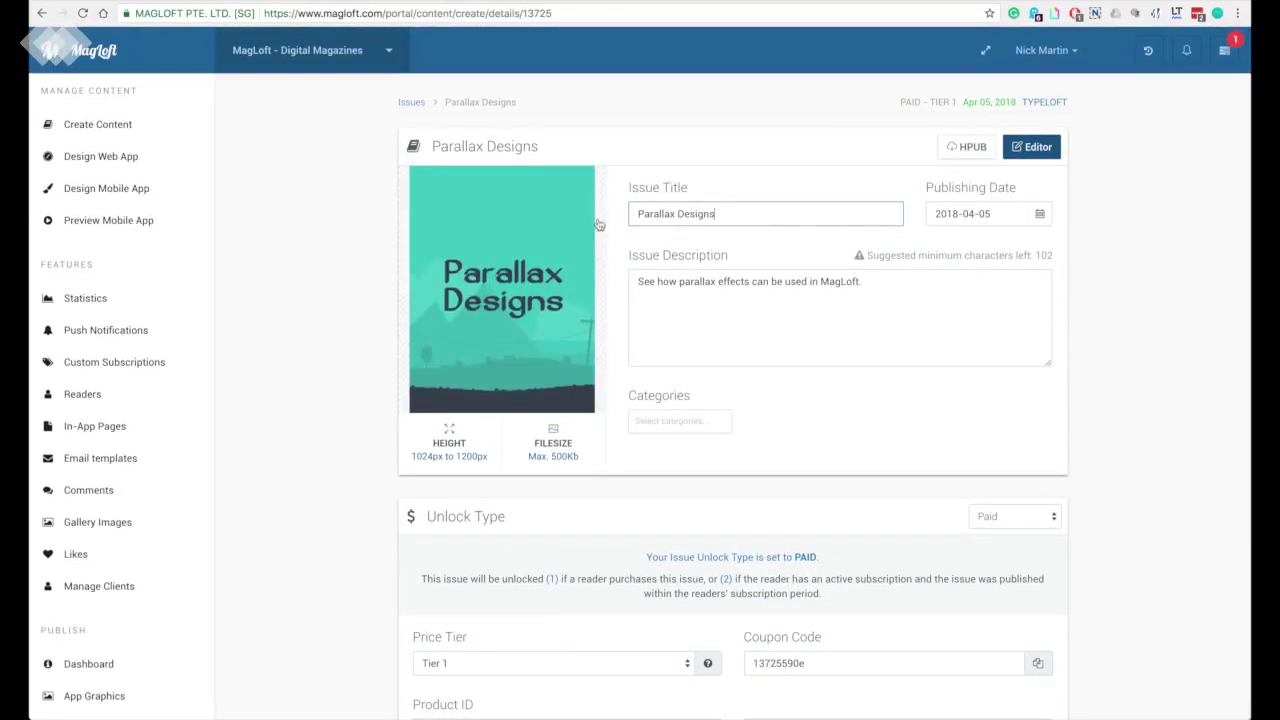
pyautogui.press('super+a')
pyautogui.press('super+c')
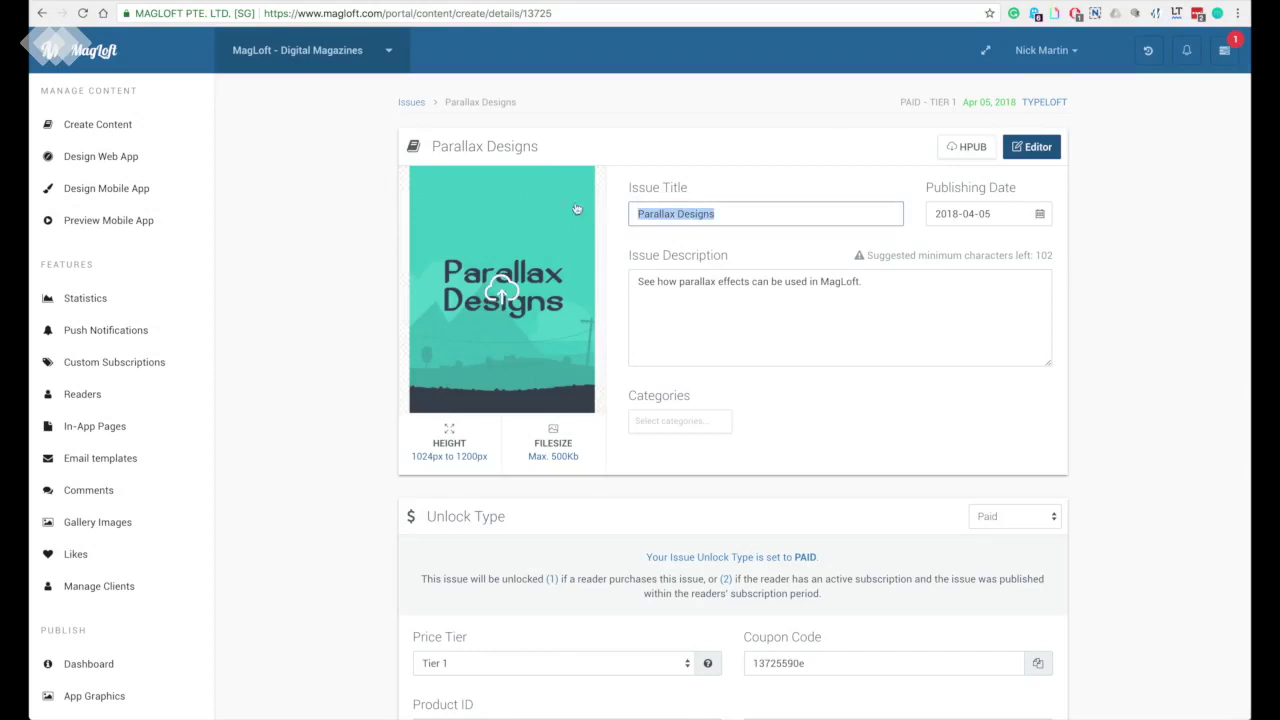
pyautogui.hotkey('ctrl', 'shift', 'Tab')
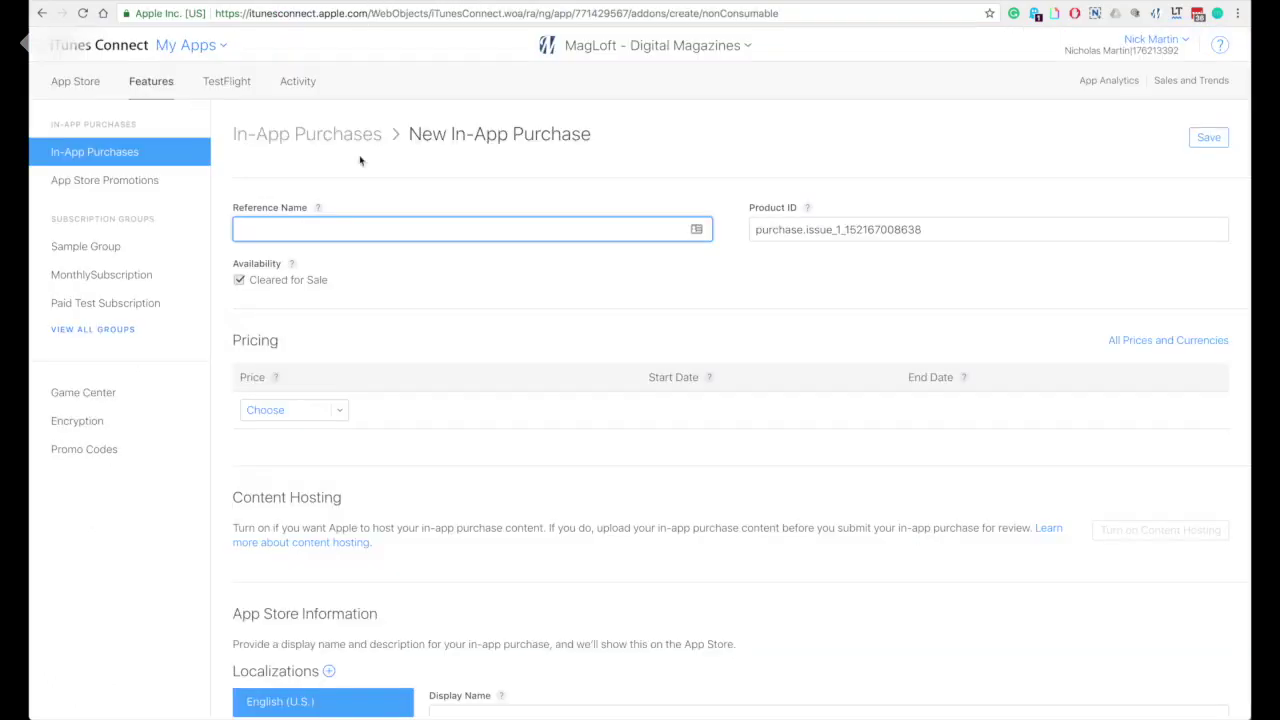
pyautogui.click(346, 221)
pyautogui.press('super+v')
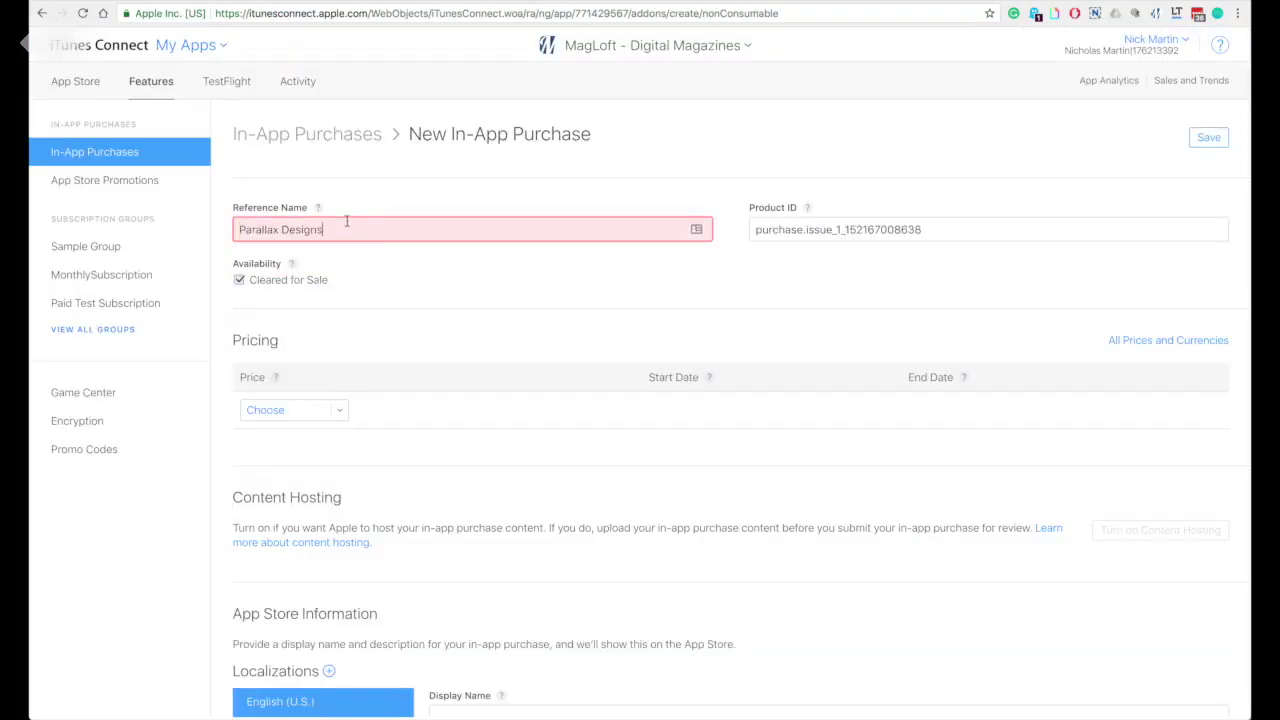
pyautogui.click(398, 300)
# Step: Set the in-app purchase price to DKK 9 (Tier 1)
pyautogui.scroll(-5, 398, 300)
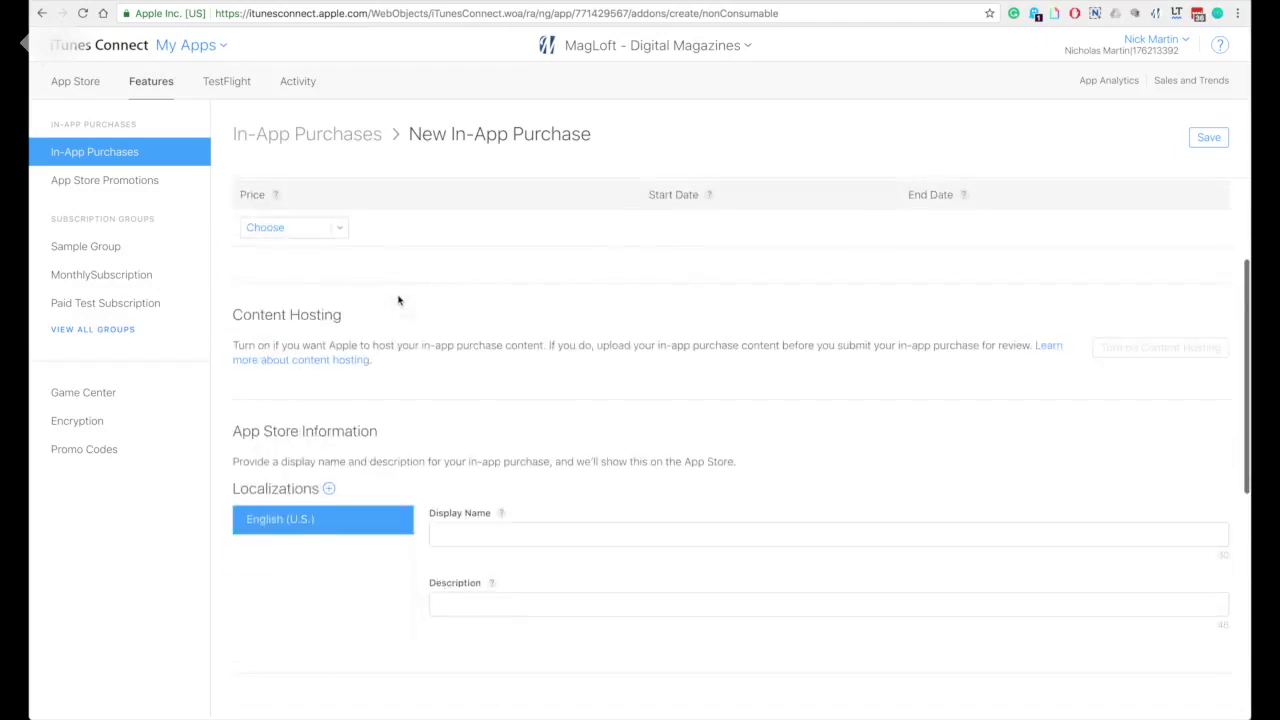
pyautogui.click(340, 213)
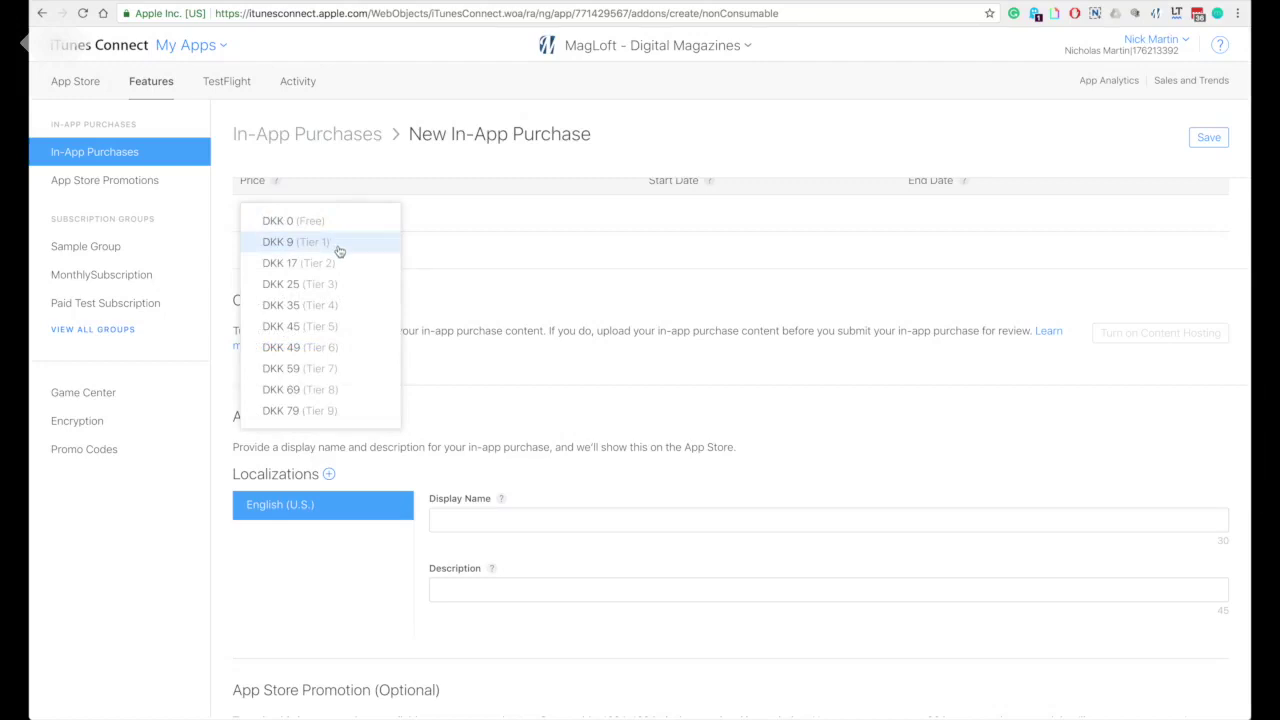
pyautogui.click(339, 250)
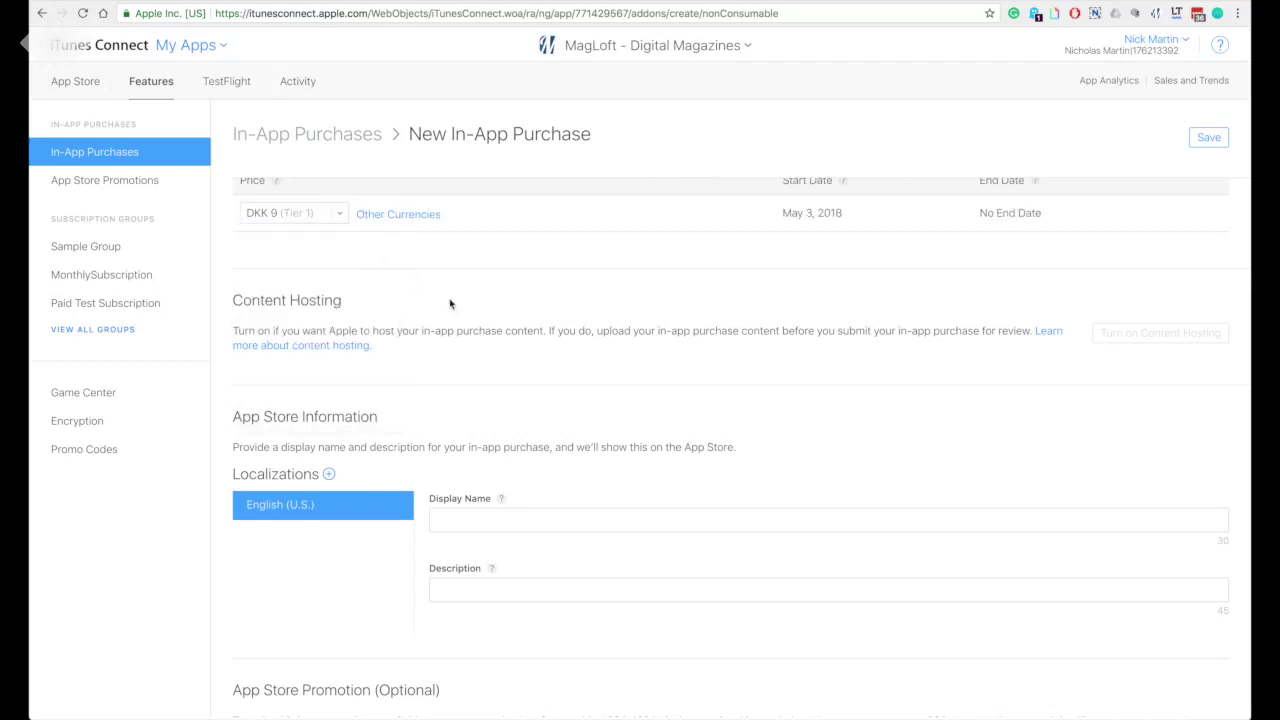
pyautogui.scroll(-5, 450, 304)
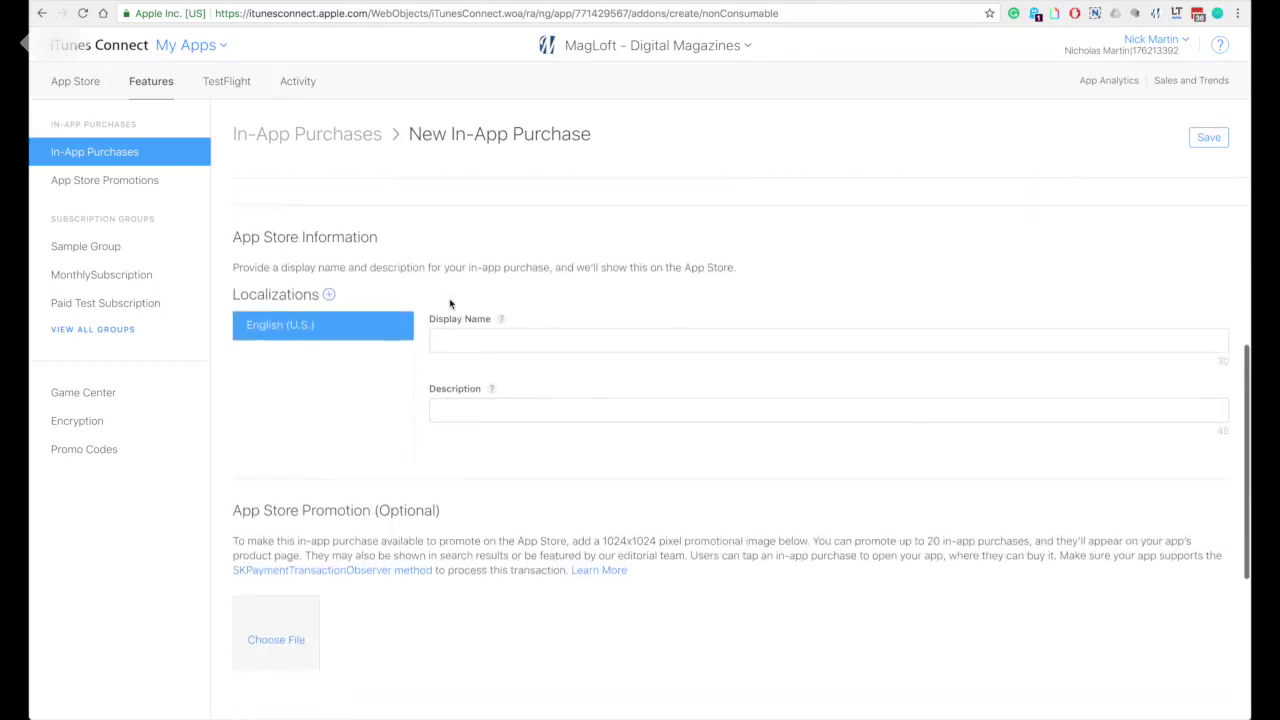
# Step: Paste Parallax Designs as the in-app purchase's Display Name
pyautogui.click(460, 336)
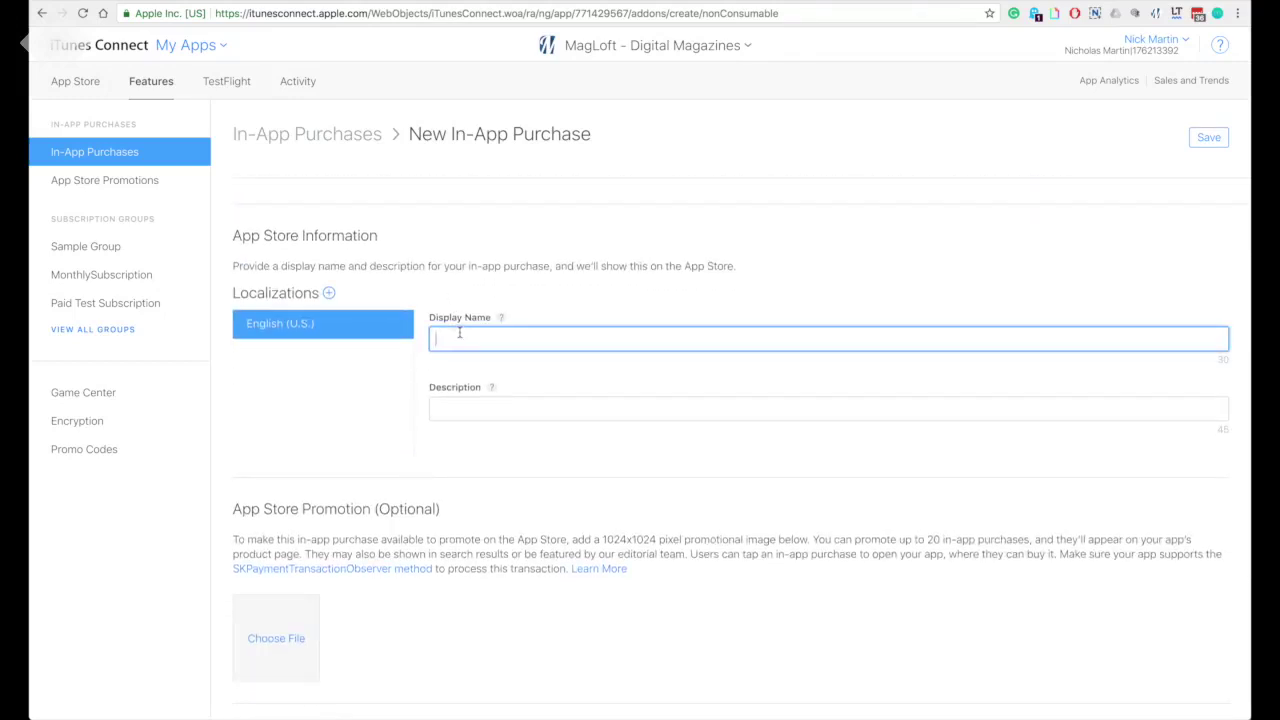
pyautogui.press('super+v')
pyautogui.scroll(-2, 531, 416)
pyautogui.scroll(2, 529, 423)
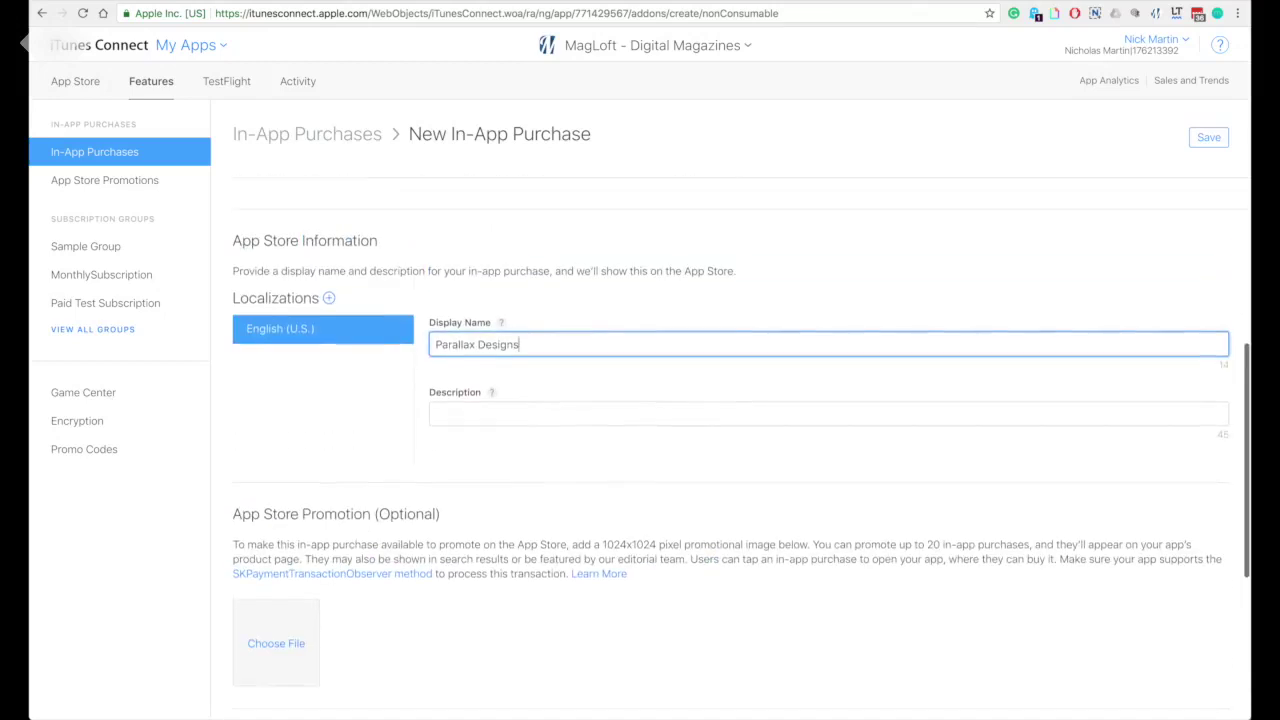
# Step: Paste the MagLoft issue description into Description, trimming it to begin 'How parallax effects'
pyautogui.hotkey('ctrl', 'Tab')
pyautogui.click(879, 297)
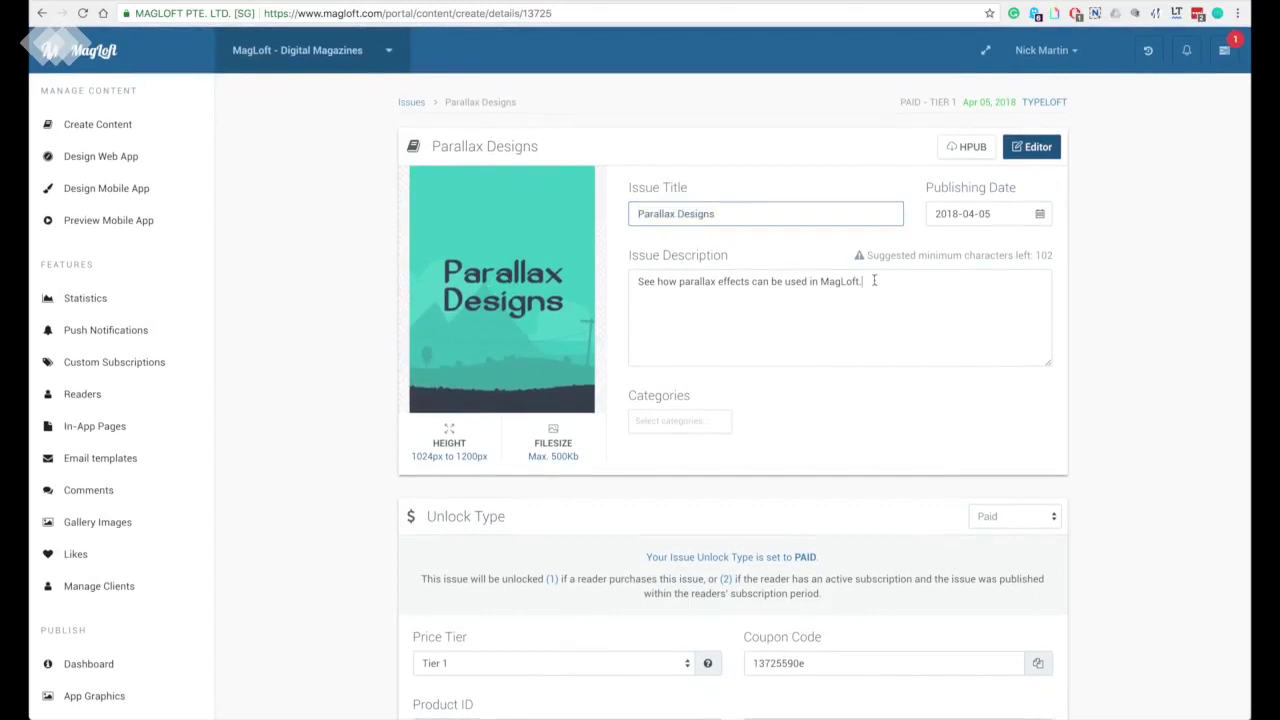
pyautogui.press('super+a')
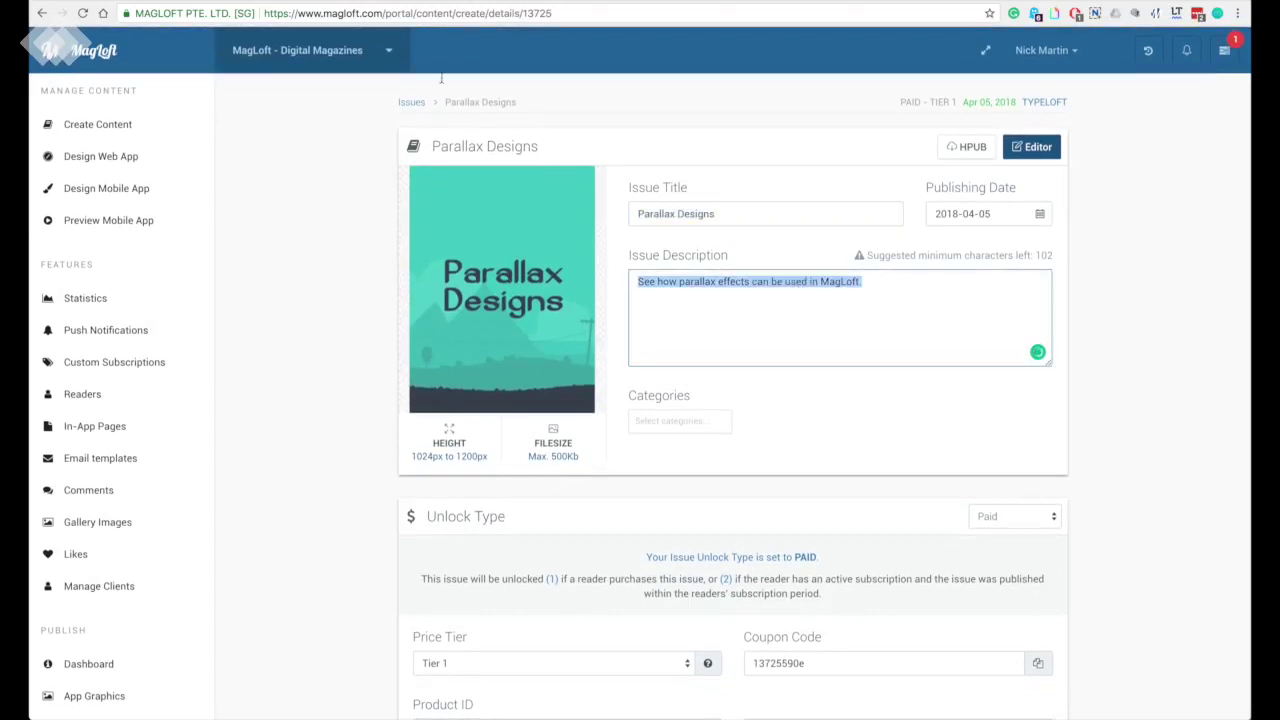
pyautogui.press('super+c')
pyautogui.hotkey('ctrl', 'shift', 'Tab')
pyautogui.click(478, 418)
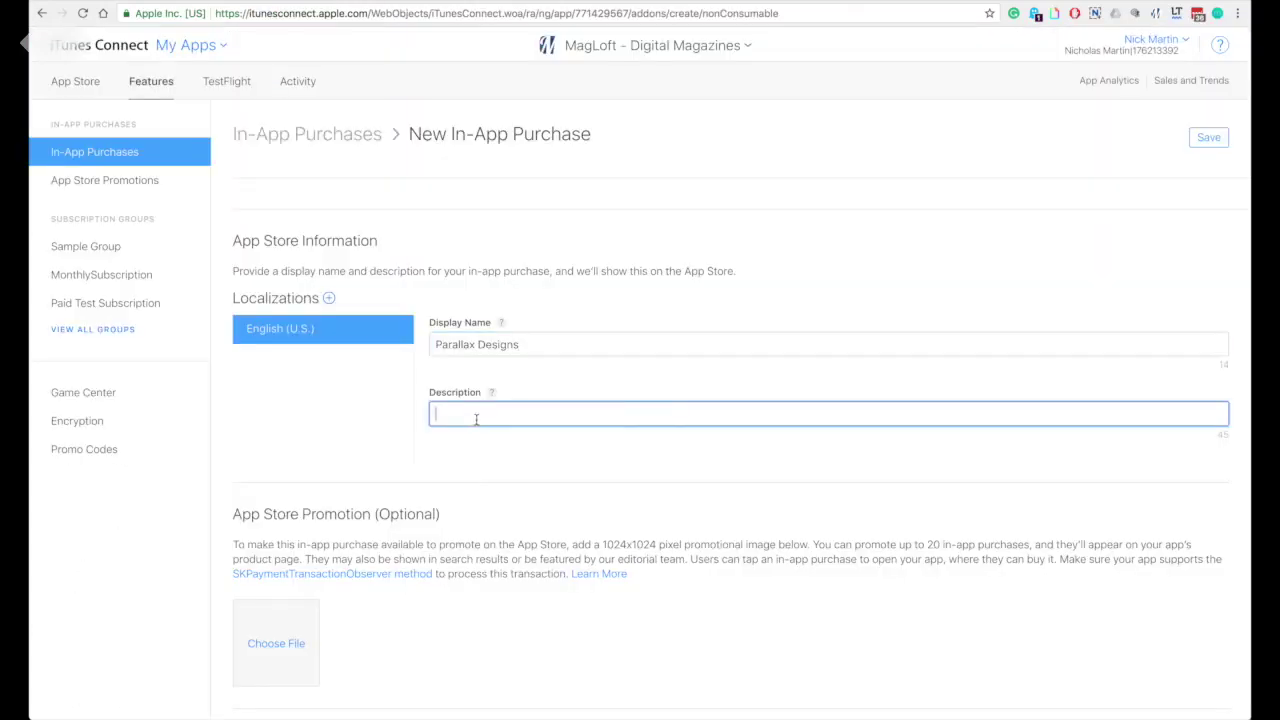
pyautogui.press('super+v')
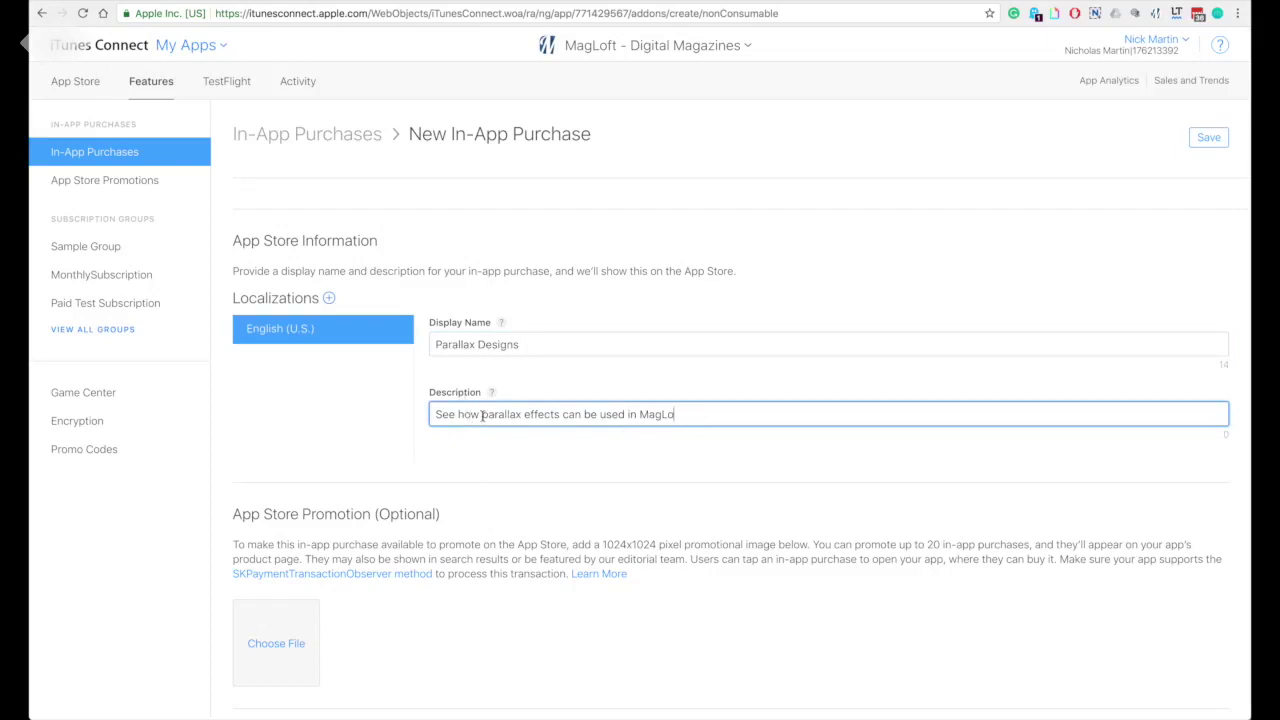
pyautogui.press('BackSpace')
pyautogui.press('BackSpace')
pyautogui.press('BackSpace')
pyautogui.press('BackSpace')
pyautogui.press('BackSpace')
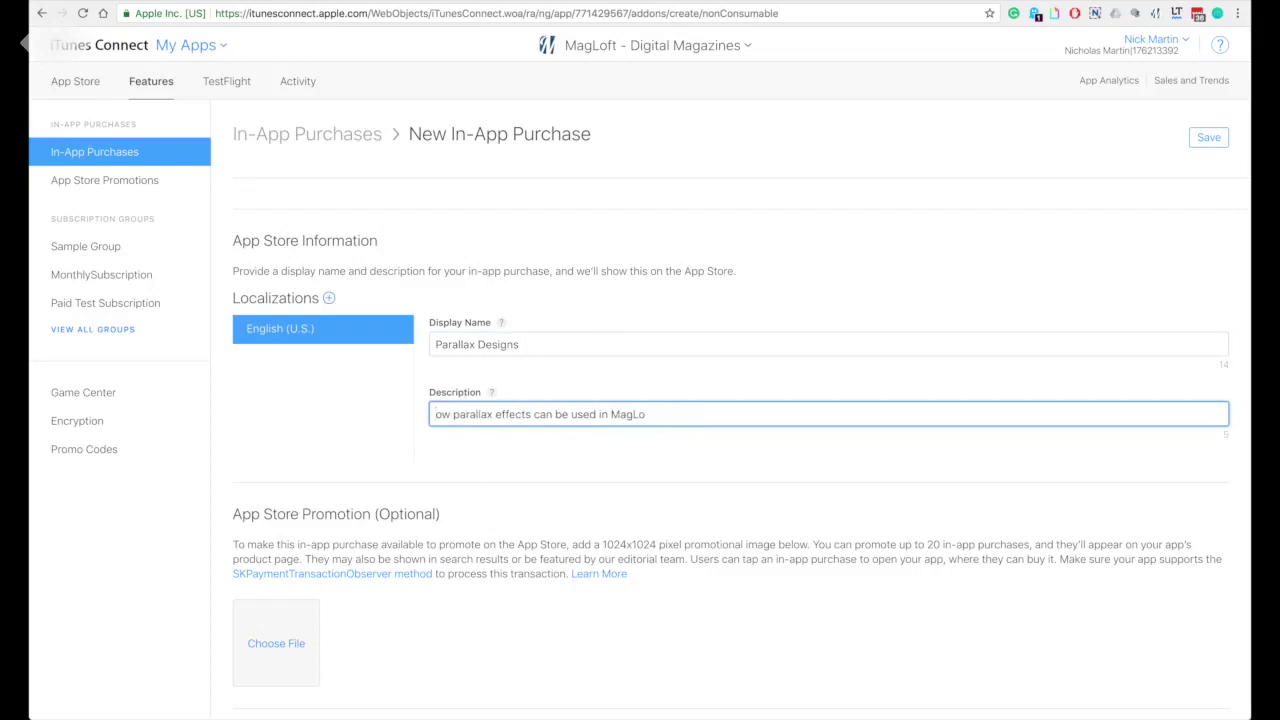
pyautogui.write('H')
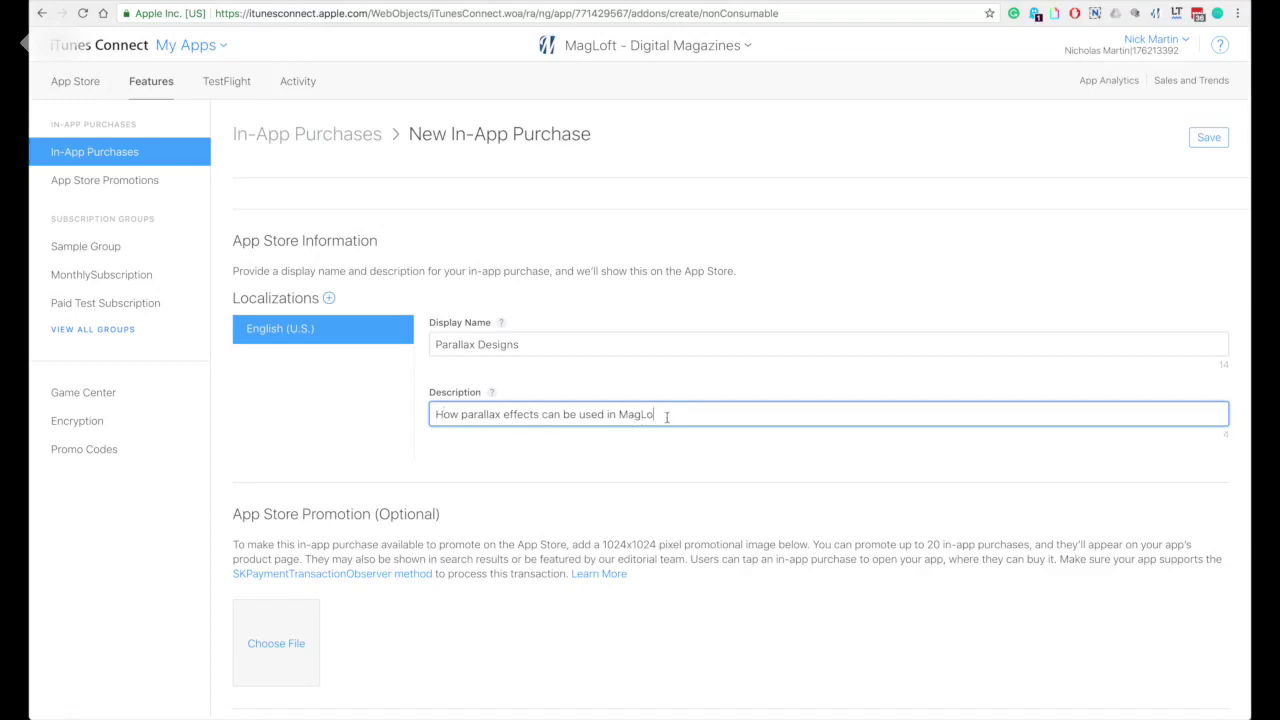
pyautogui.scroll(-5, 694, 497)
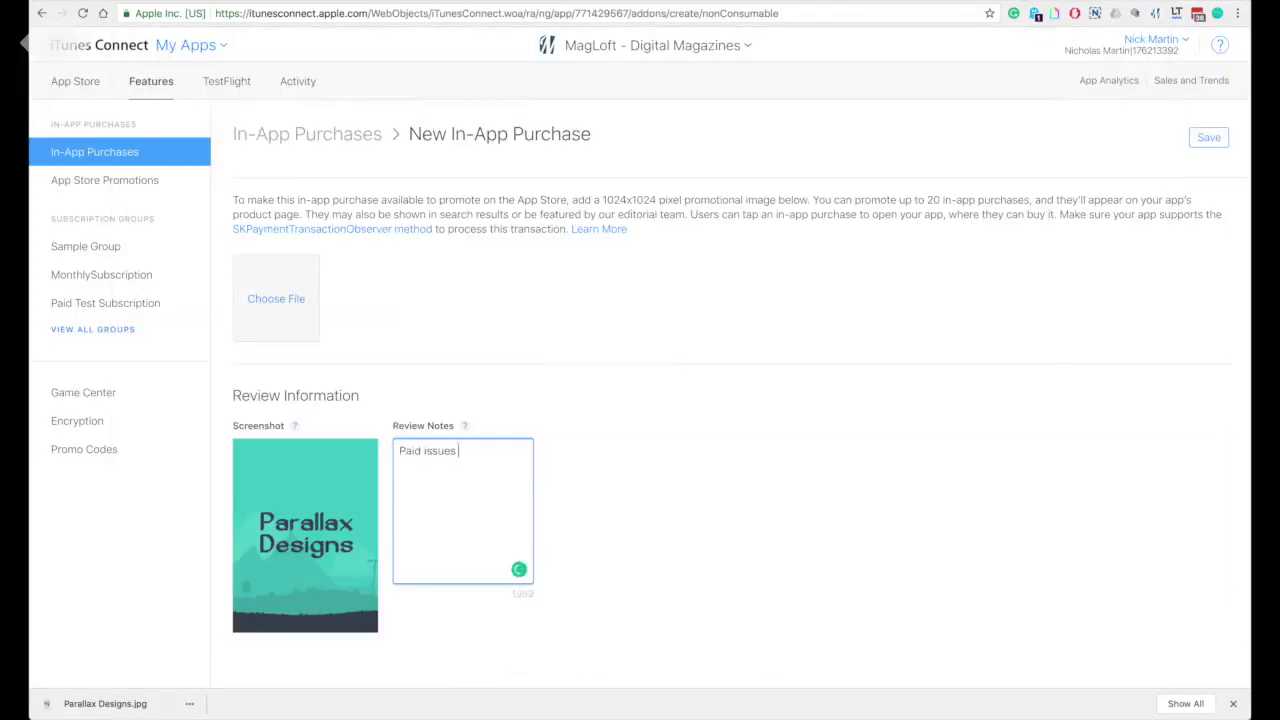
# Step: Add the review note 'can be restored in Restore Purchase menu' and save the purchase
pyautogui.write('can be restored in Restore Purchase')
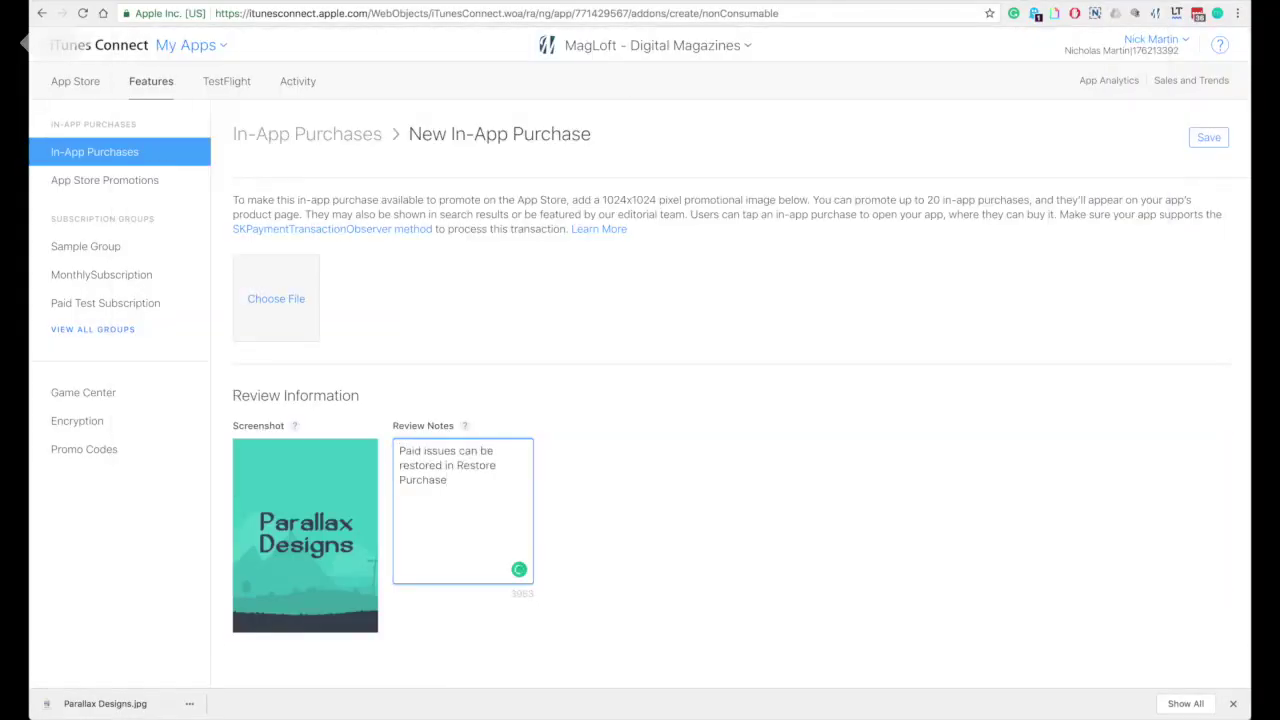
pyautogui.write(' menu.')
pyautogui.scroll(10, 863, 494)
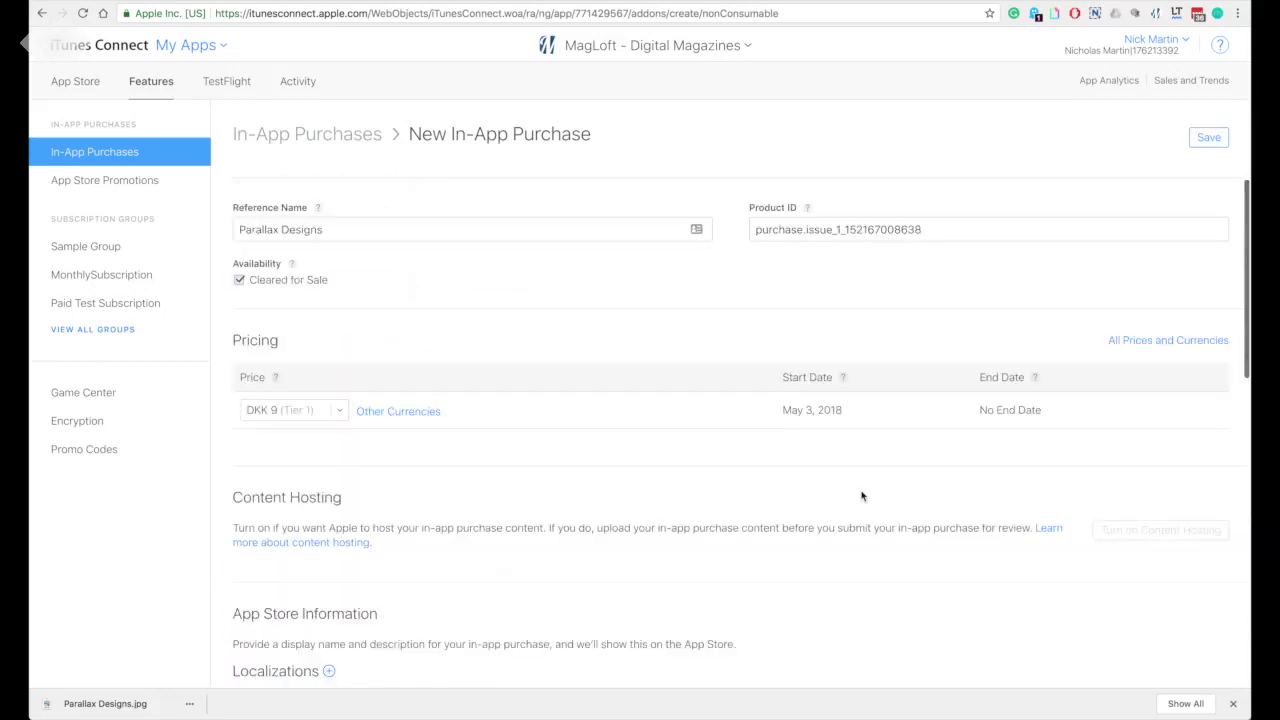
pyautogui.click(1212, 141)
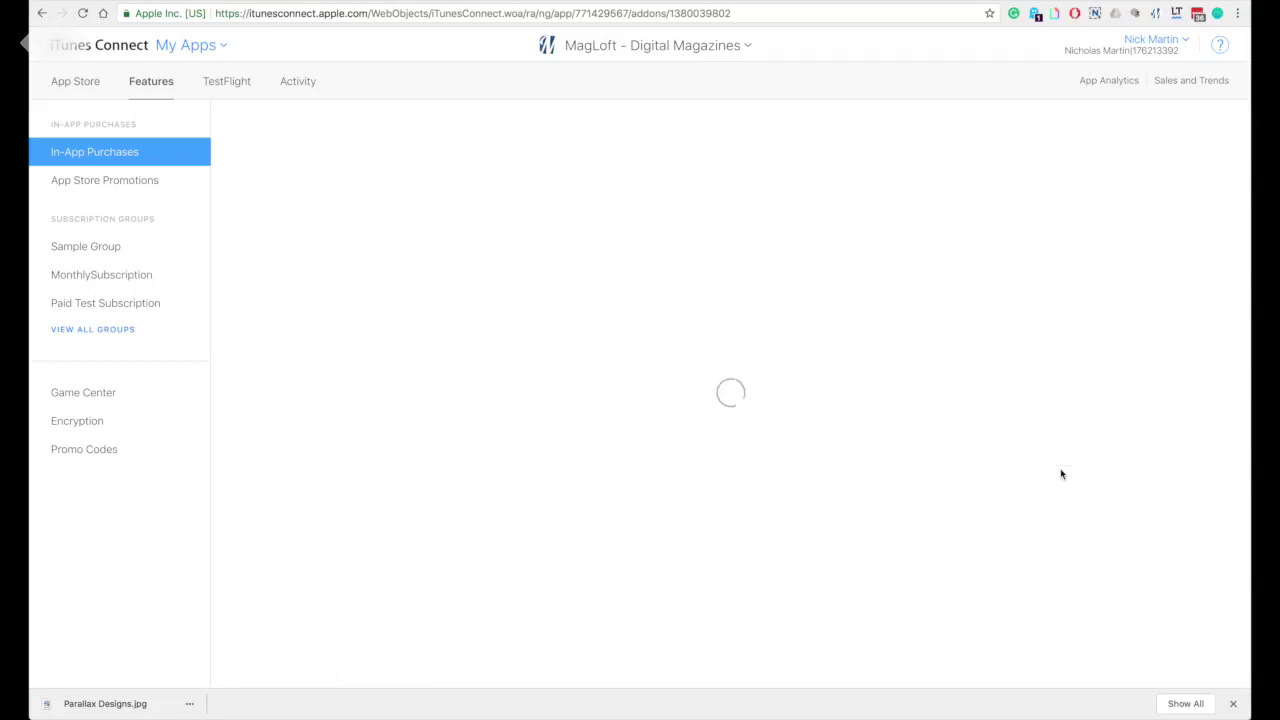
# Step: Scroll through the saved Parallax Designs purchase to verify it reads Ready to Submit
pyautogui.scroll(-10, 1061, 474)
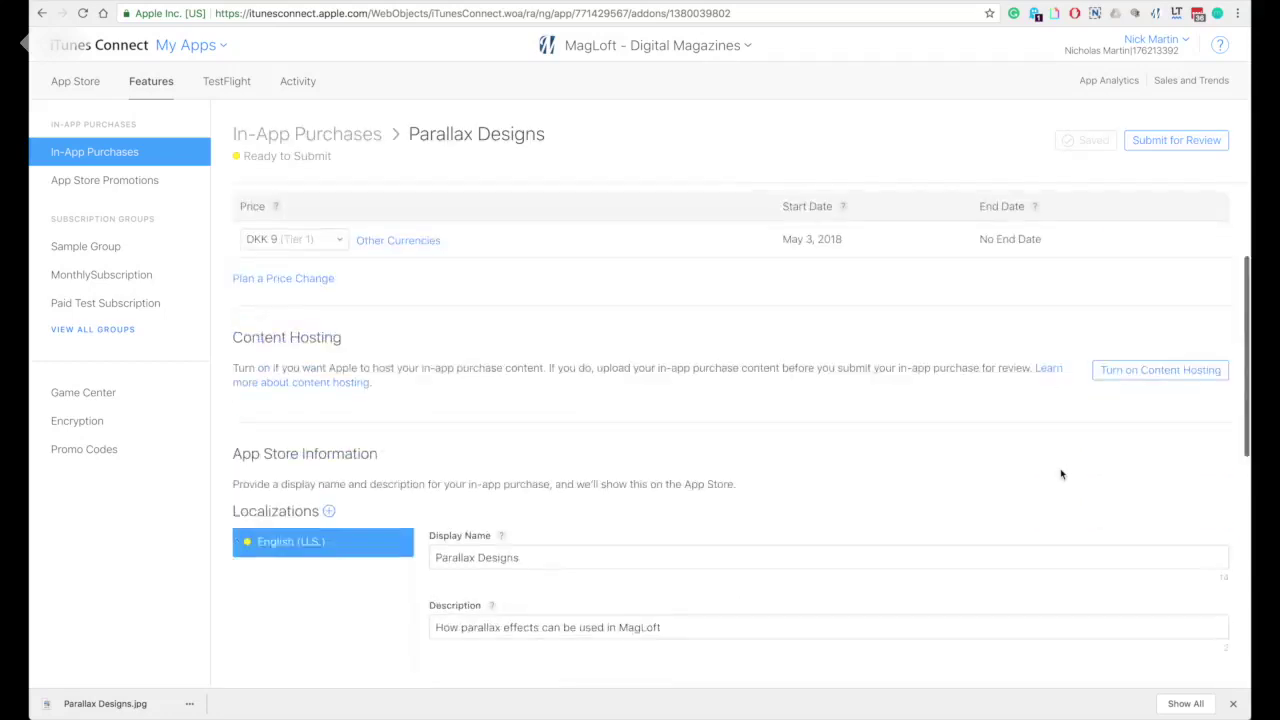
pyautogui.scroll(-5, 1008, 487)
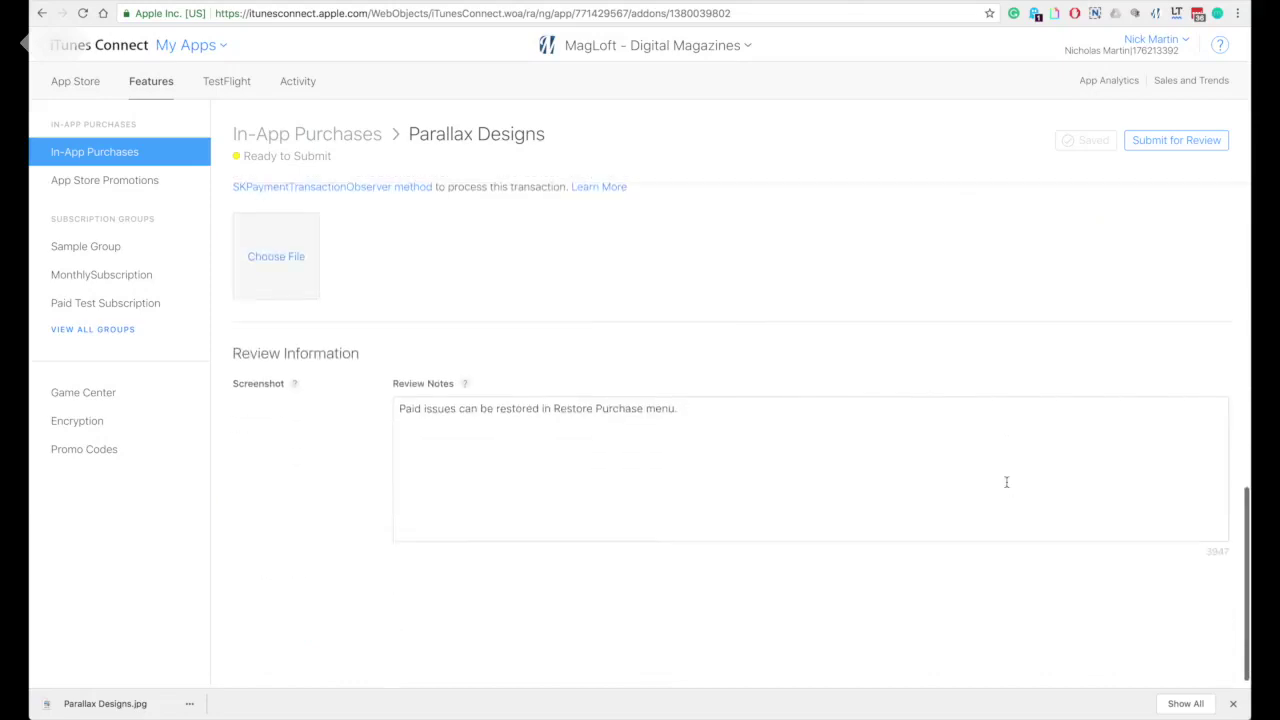
pyautogui.scroll(9, 1006, 481)
pyautogui.scroll(5, 1006, 484)
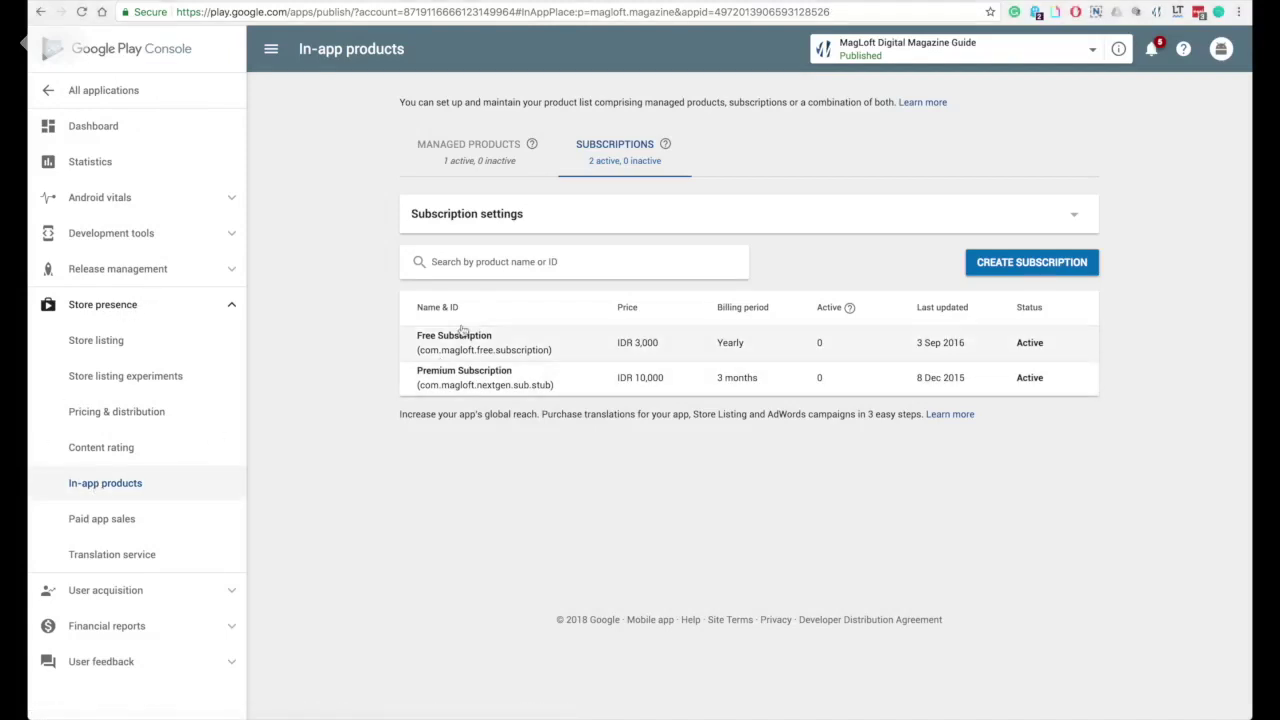
# Step: Open the Managed Products list and start a new managed product at its Product ID field
pyautogui.click(472, 173)
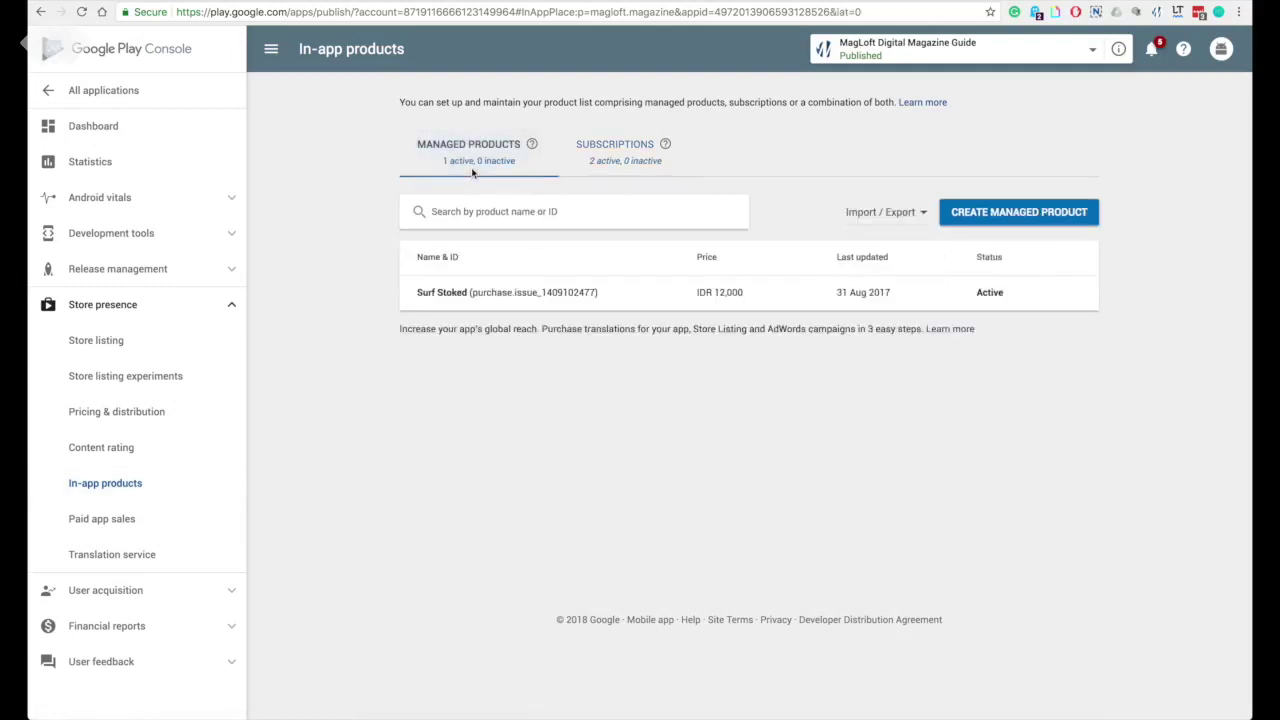
pyautogui.click(997, 214)
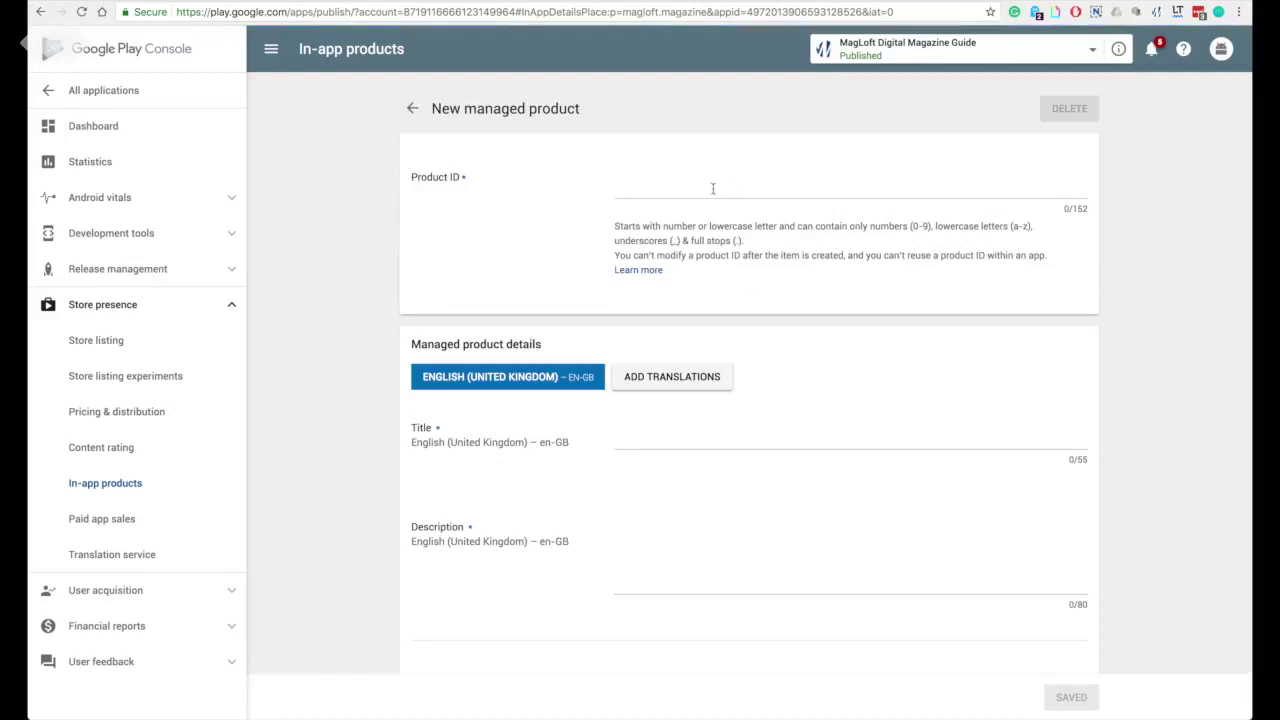
pyautogui.click(713, 188)
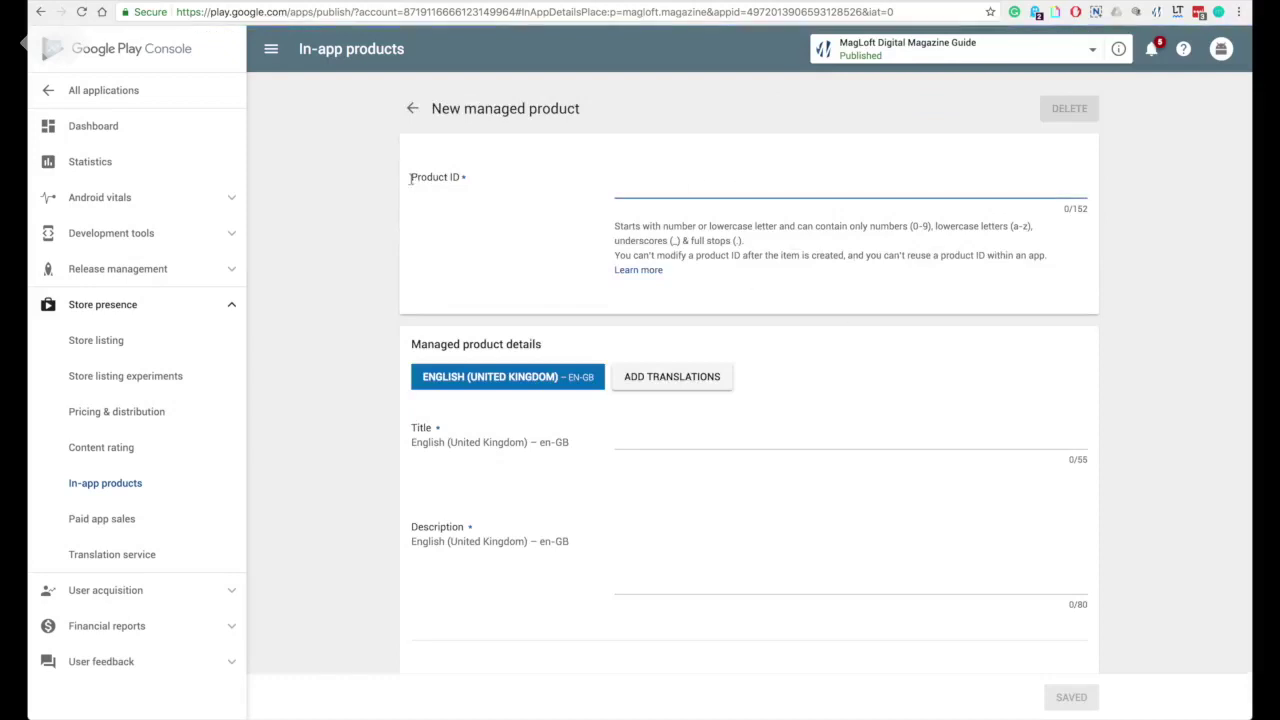
pyautogui.moveTo(410, 178); pyautogui.dragTo(505, 178)
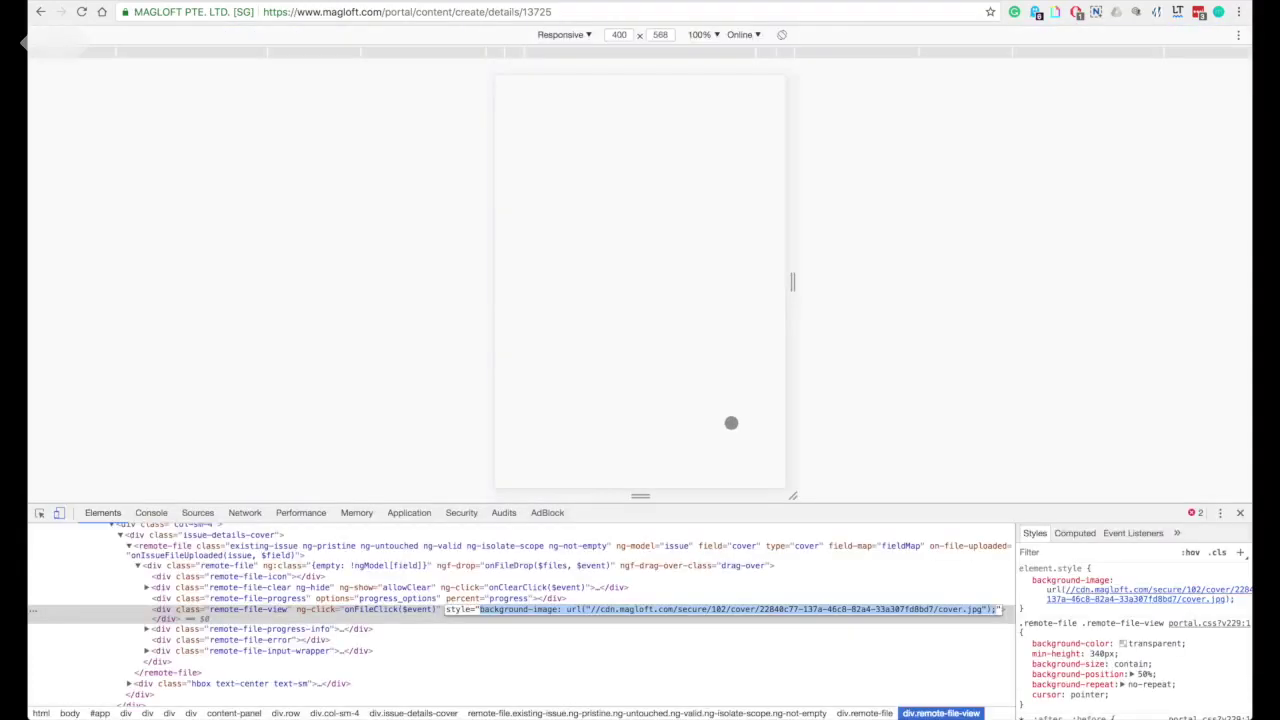
pyautogui.click(1240, 513)
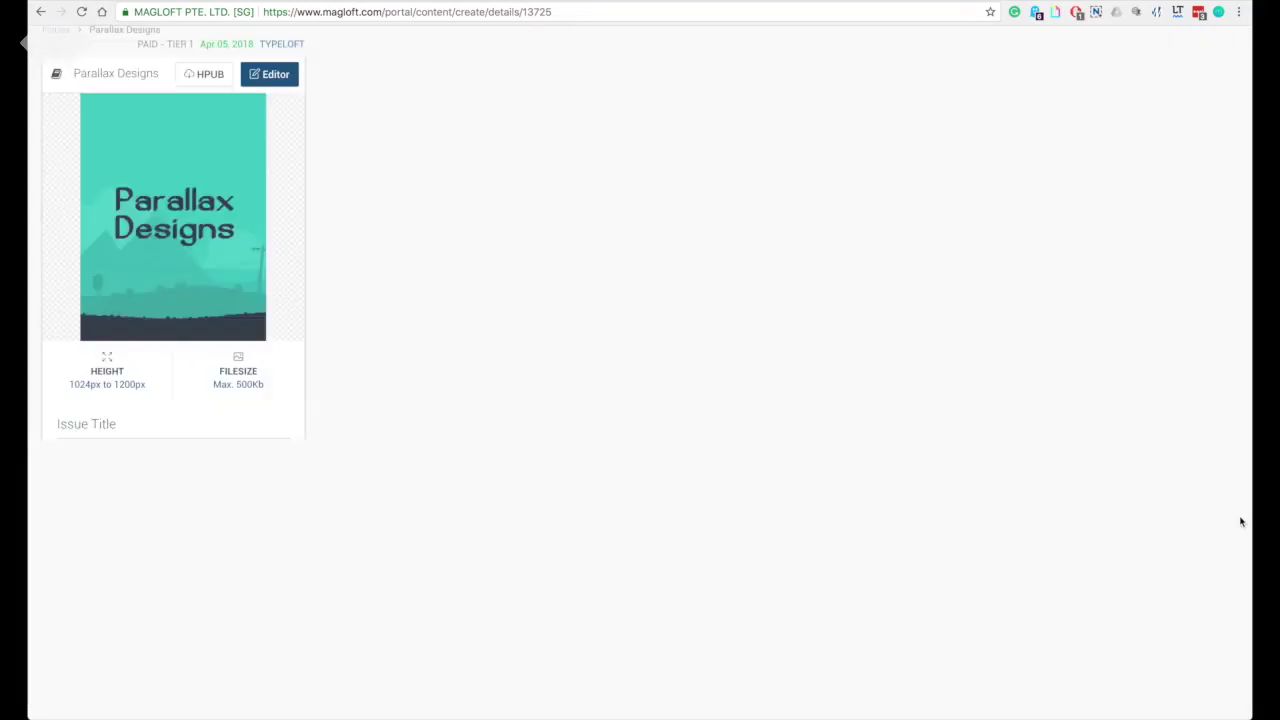
pyautogui.scroll(-3, 857, 523)
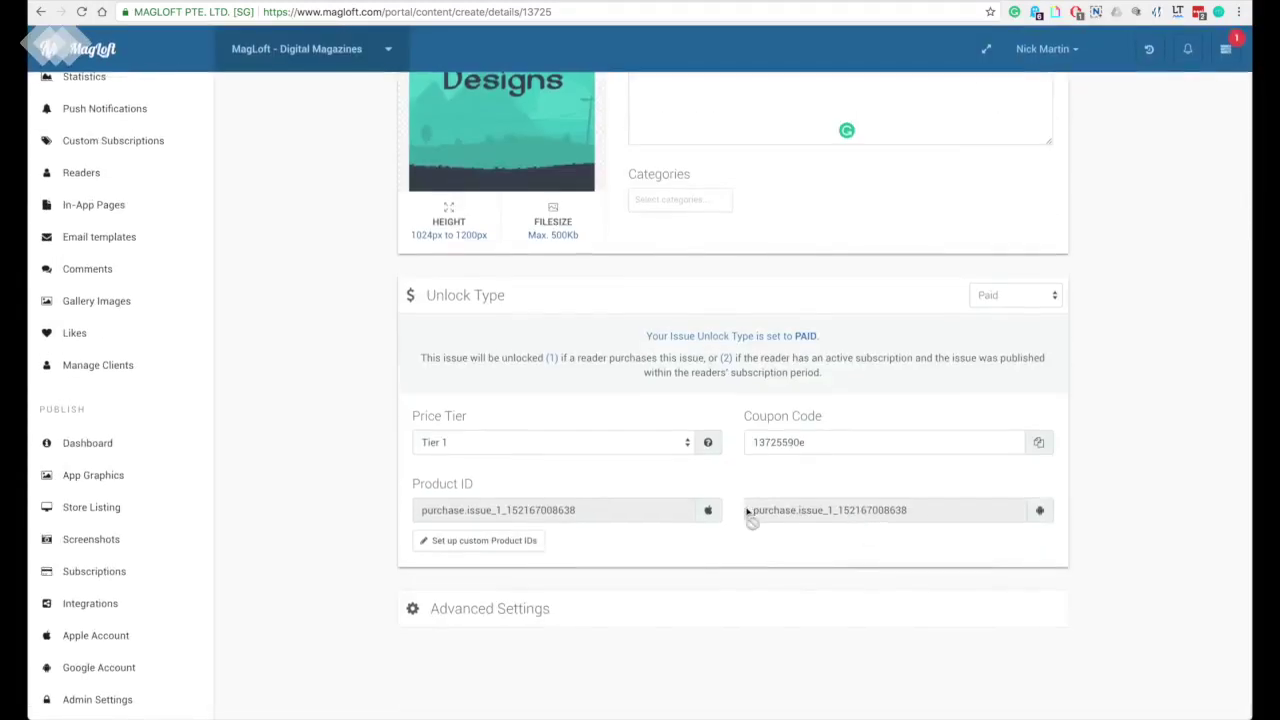
pyautogui.moveTo(750, 511); pyautogui.dragTo(912, 520)
pyautogui.press('super+c')
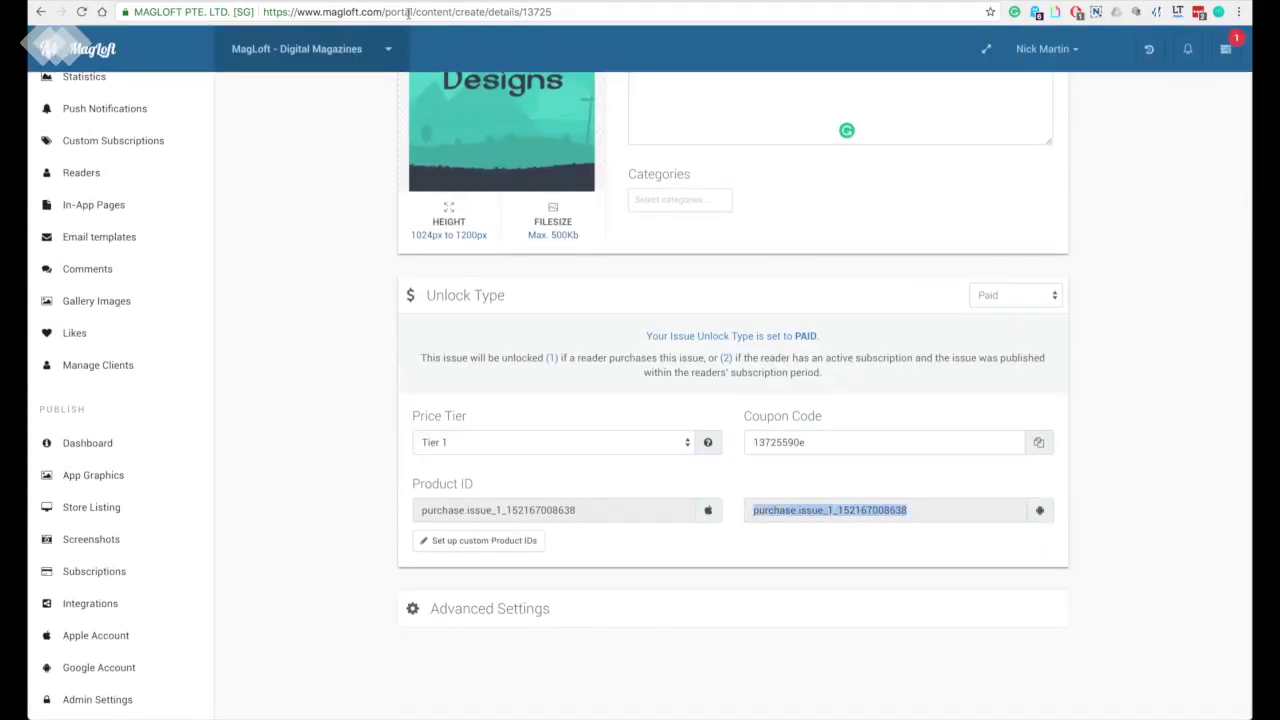
pyautogui.hotkey('ctrl', 'Tab')
pyautogui.click(620, 182)
pyautogui.press('super+v')
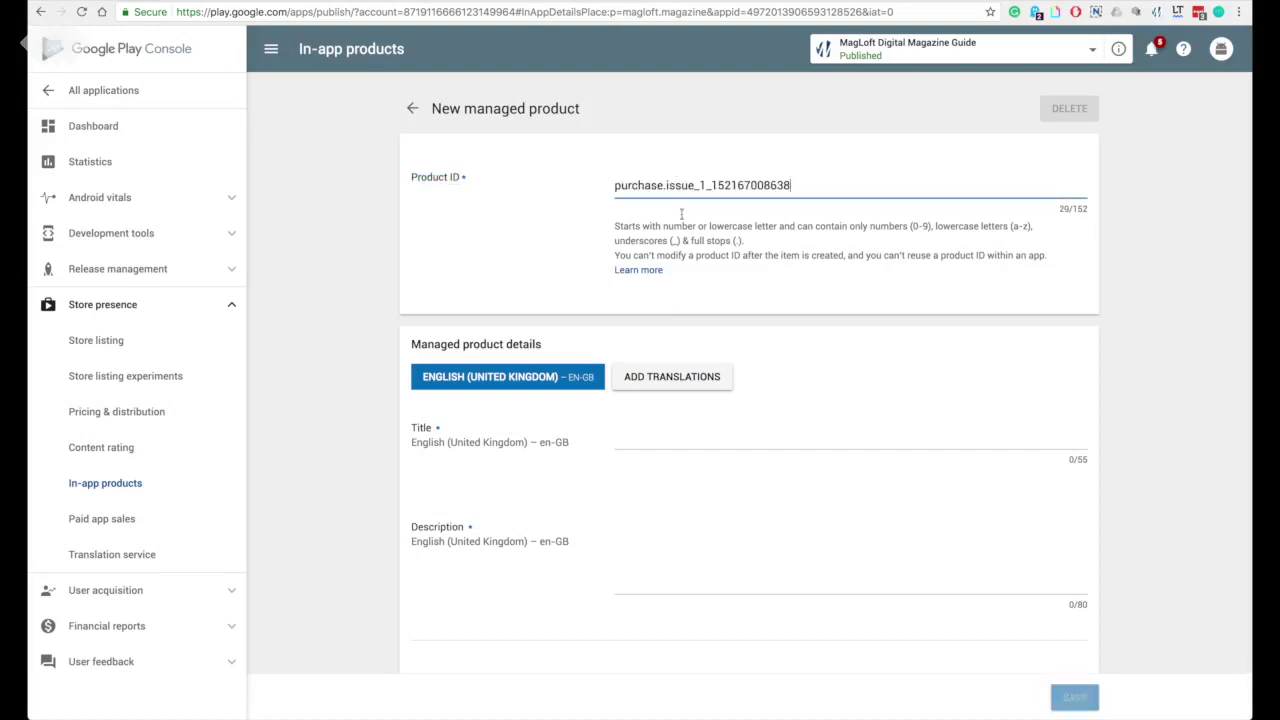
# Step: Copy the issue title and paste Parallax Designs as the managed product's Title
pyautogui.click(647, 430)
pyautogui.hotkey('ctrl', 'shift', 'Tab')
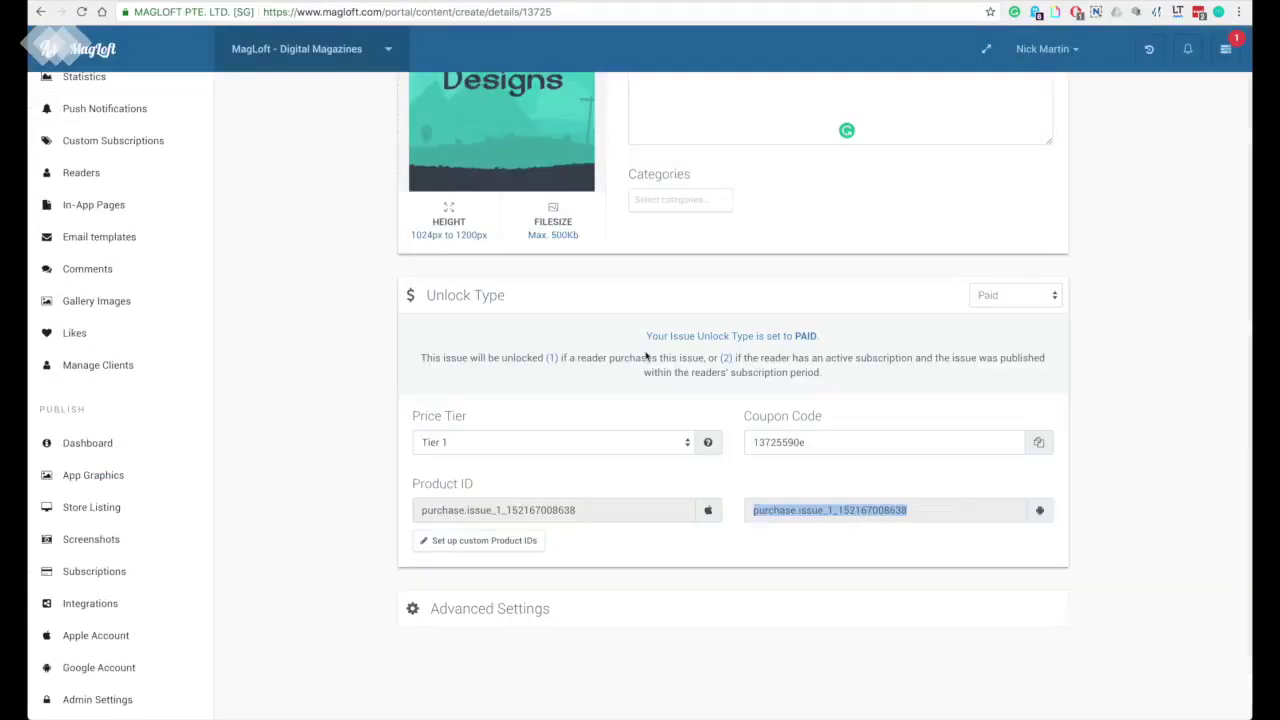
pyautogui.scroll(3, 633, 300)
pyautogui.scroll(-1, 633, 250)
pyautogui.moveTo(633, 212); pyautogui.dragTo(750, 218)
pyautogui.hotkey('ctrl', 'c')
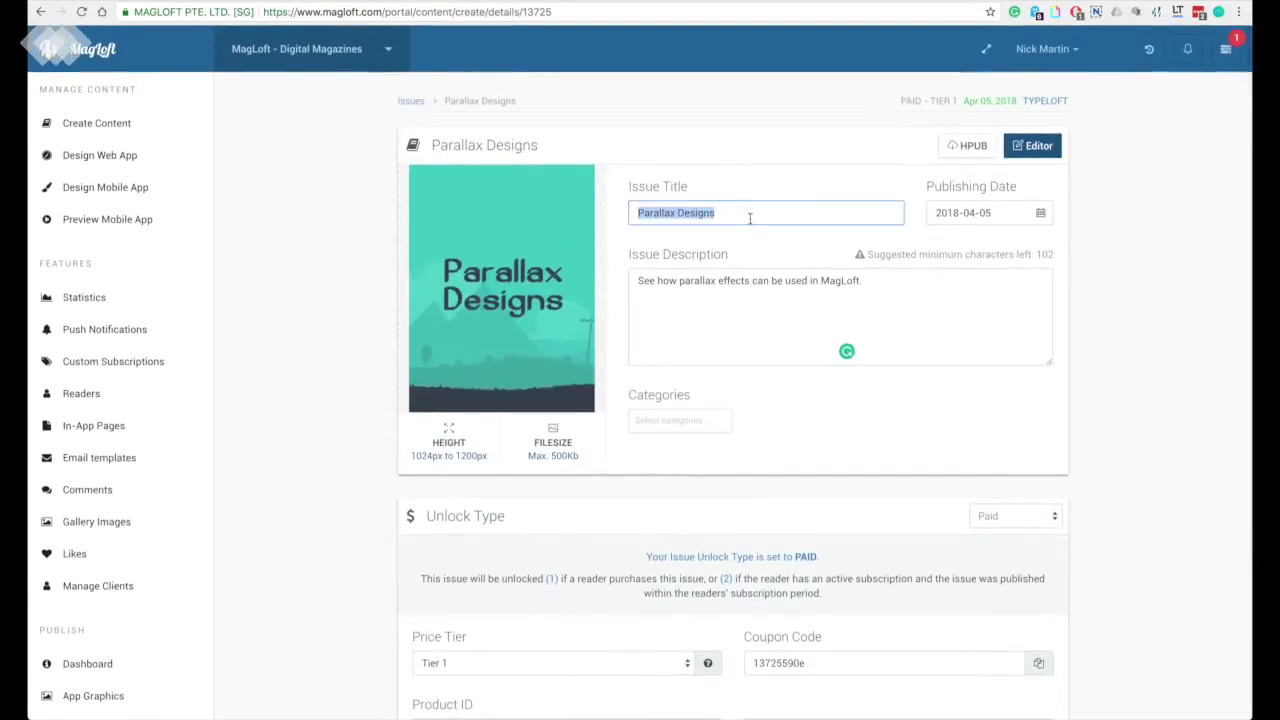
pyautogui.hotkey('ctrl', 'Tab')
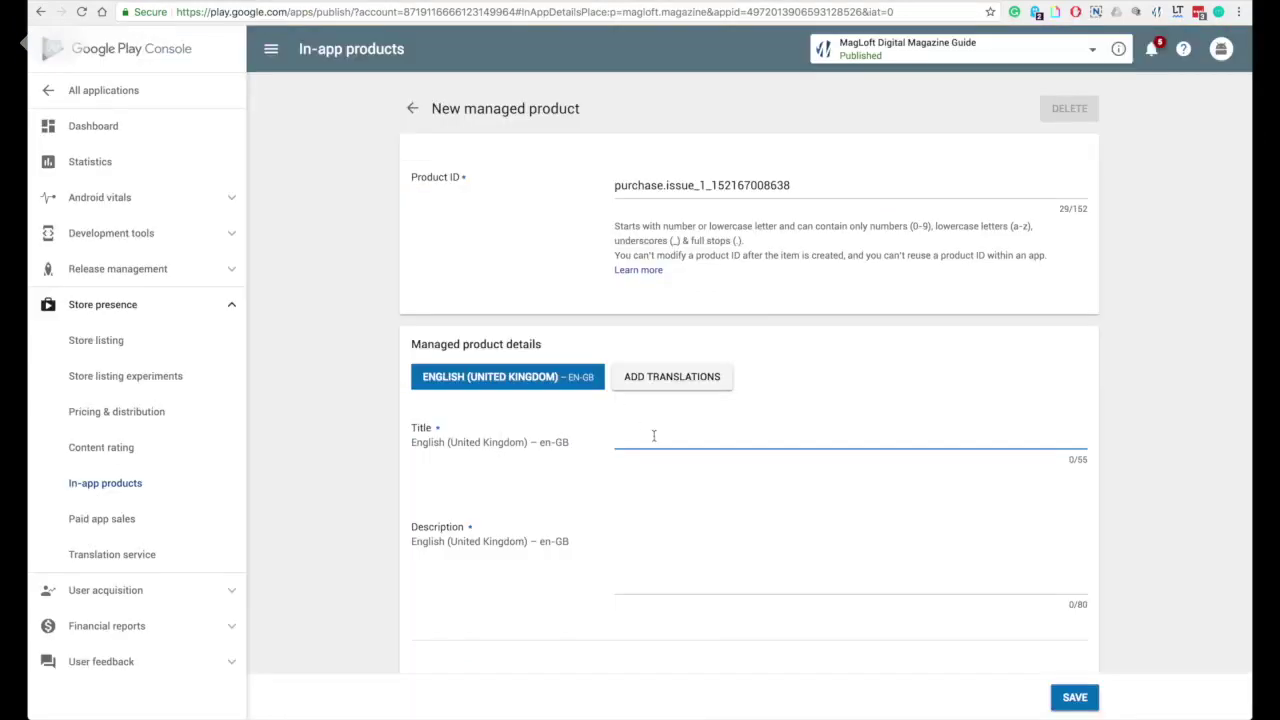
pyautogui.hotkey('ctrl', 'v')
# Step: Copy the MagLoft issue description into the managed product's Description field
pyautogui.hotkey('ctrl', 'shift', 'Tab')
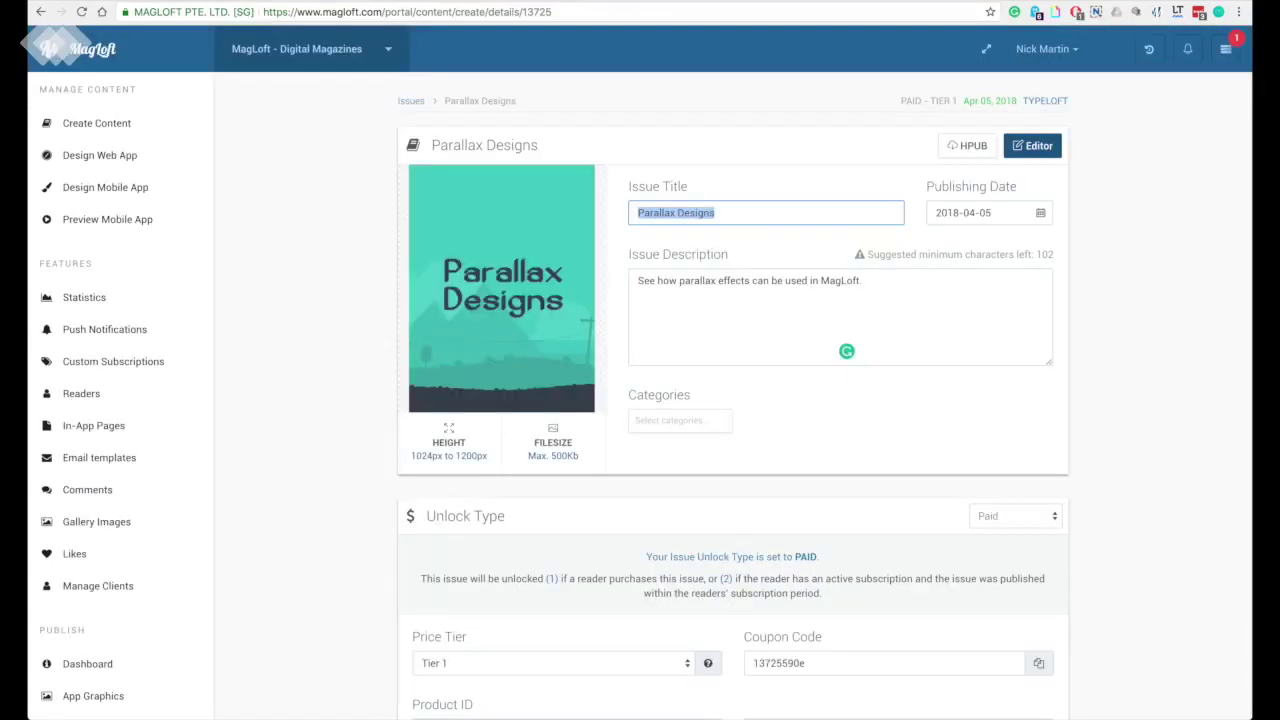
pyautogui.moveTo(643, 280); pyautogui.dragTo(931, 308)
pyautogui.hotkey('ctrl', 'c')
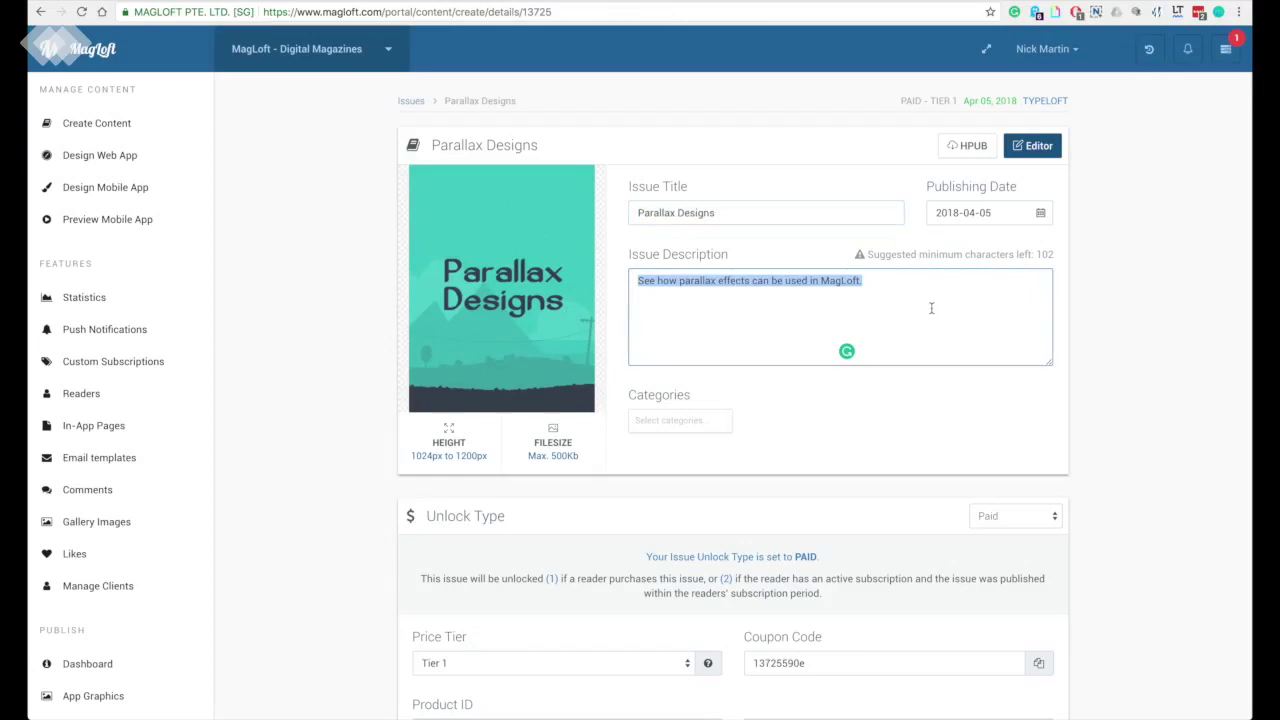
pyautogui.hotkey('ctrl', 'Tab')
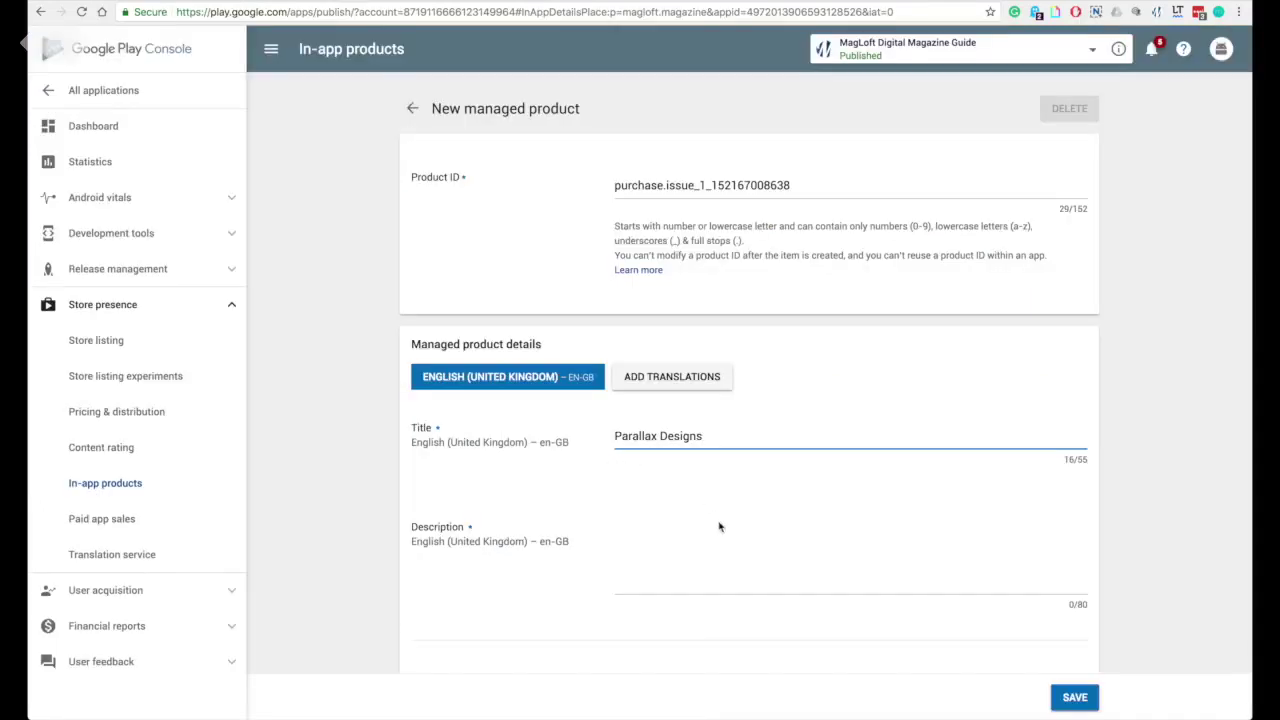
pyautogui.click(718, 527)
# Step: Paste the MagLoft issue description into the managed product and set its status to Active
pyautogui.scroll(-2, 718, 527)
pyautogui.hotkey('ctrl', 'v')
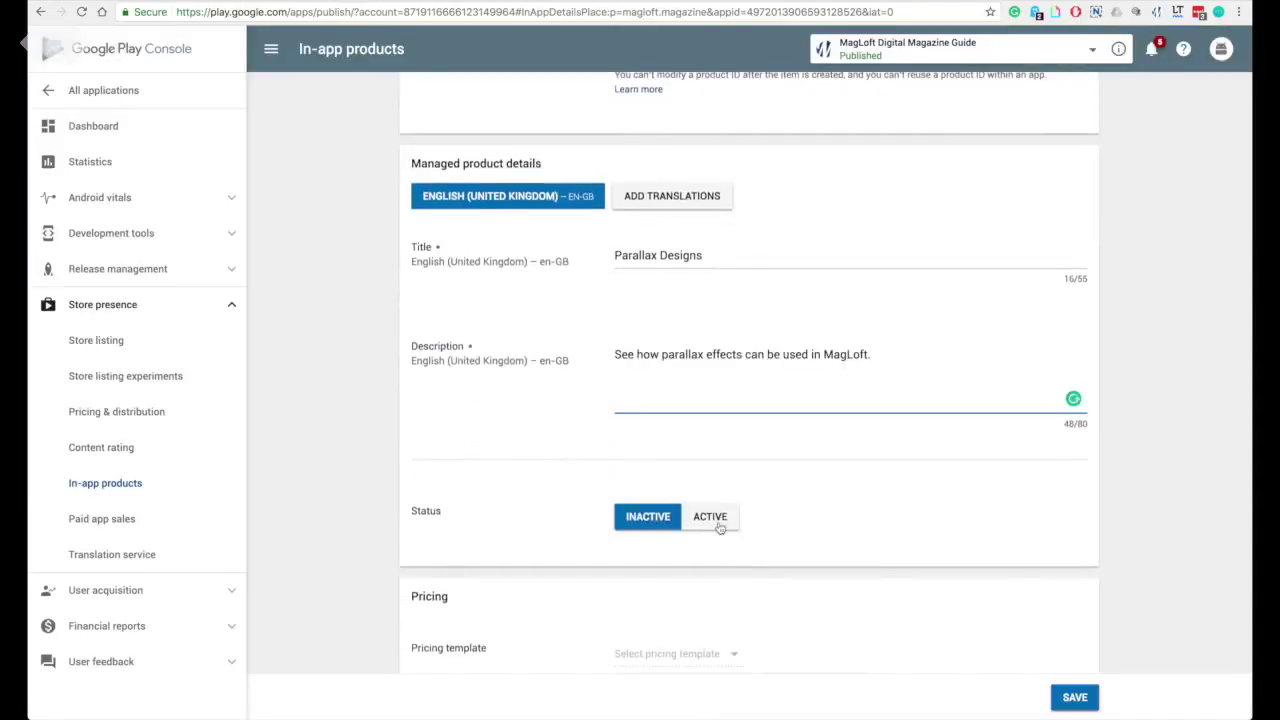
pyautogui.scroll(-2, 829, 491)
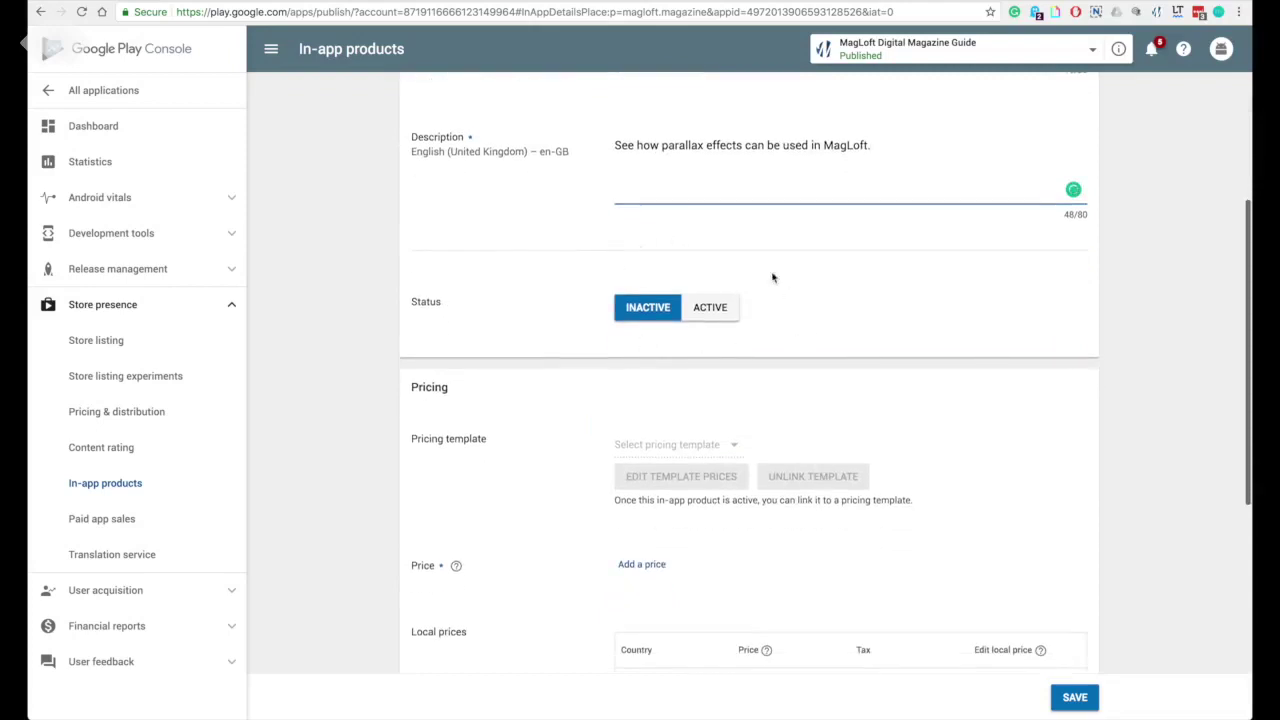
pyautogui.click(712, 308)
# Step: Add a default price of IDR 10,000 and apply local prices for every country
pyautogui.scroll(-3, 751, 396)
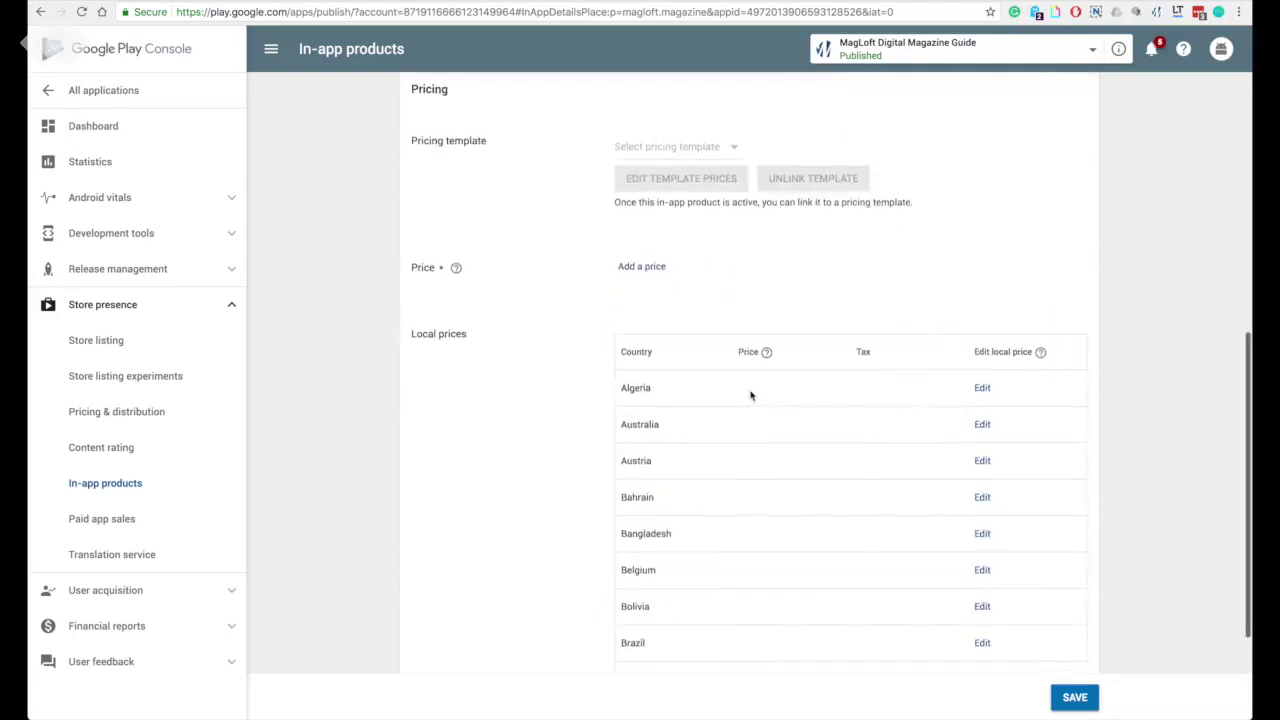
pyautogui.scroll(-1, 749, 403)
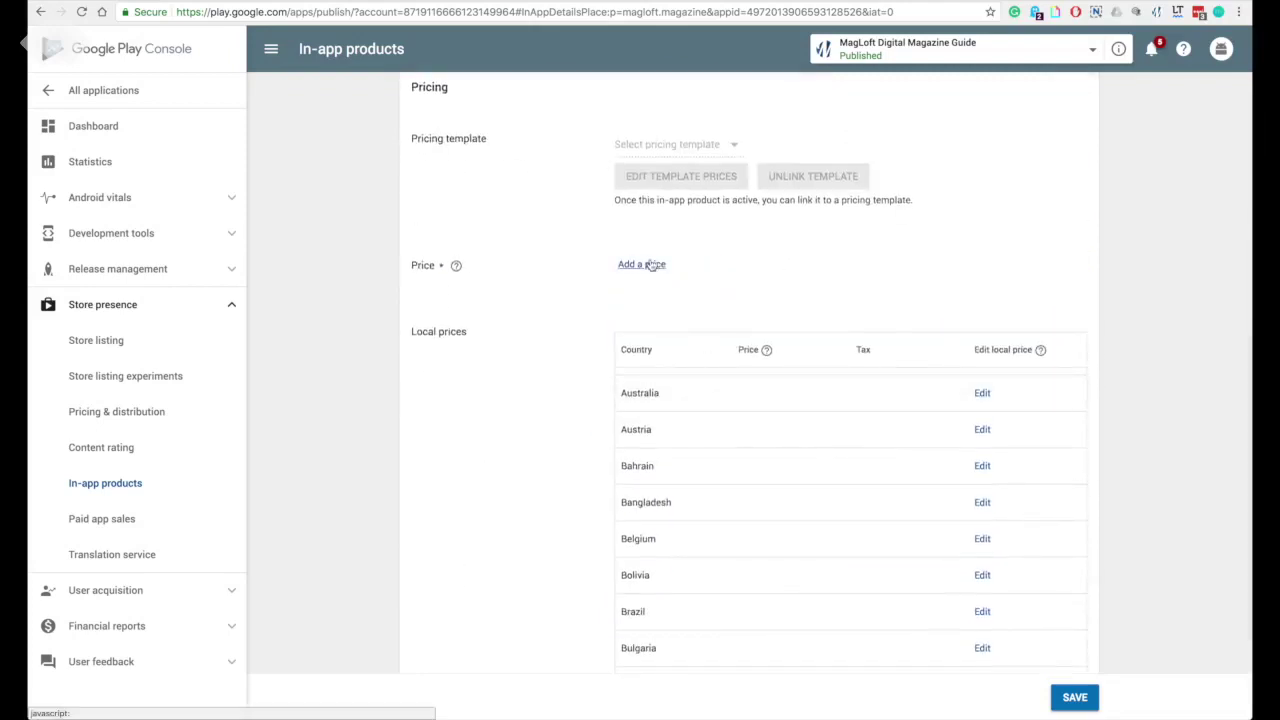
pyautogui.click(651, 264)
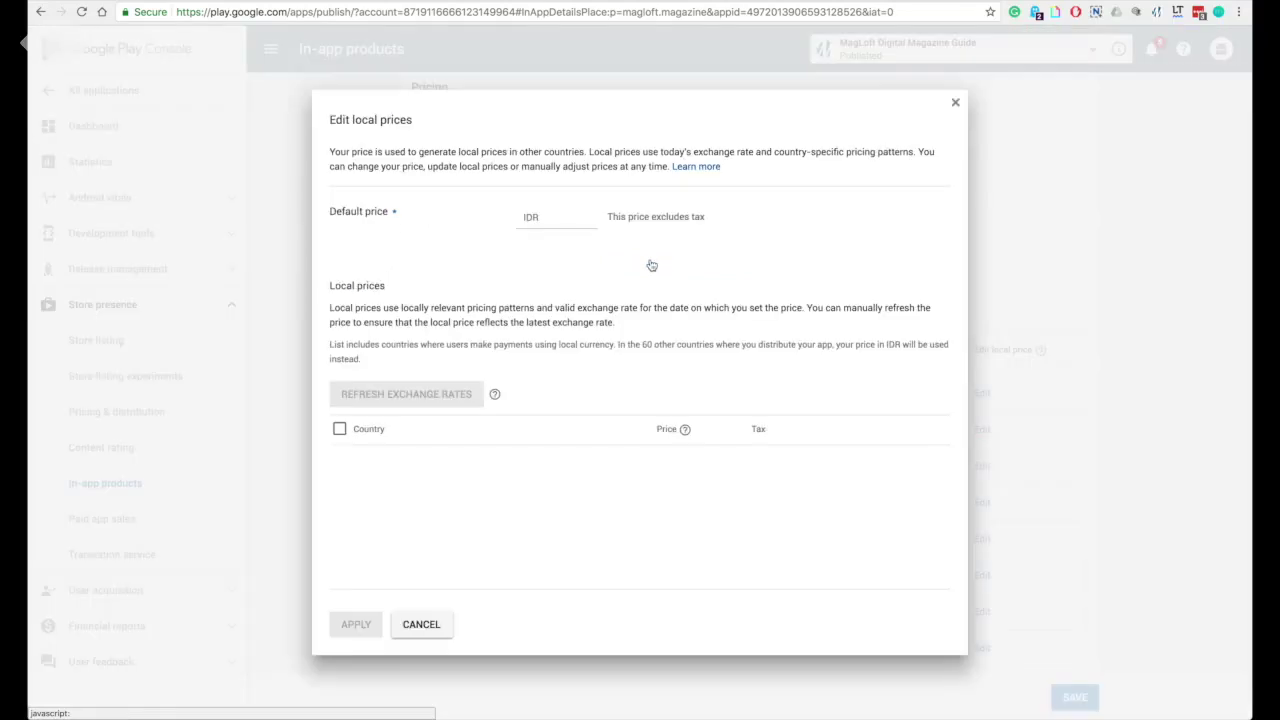
pyautogui.click(564, 215)
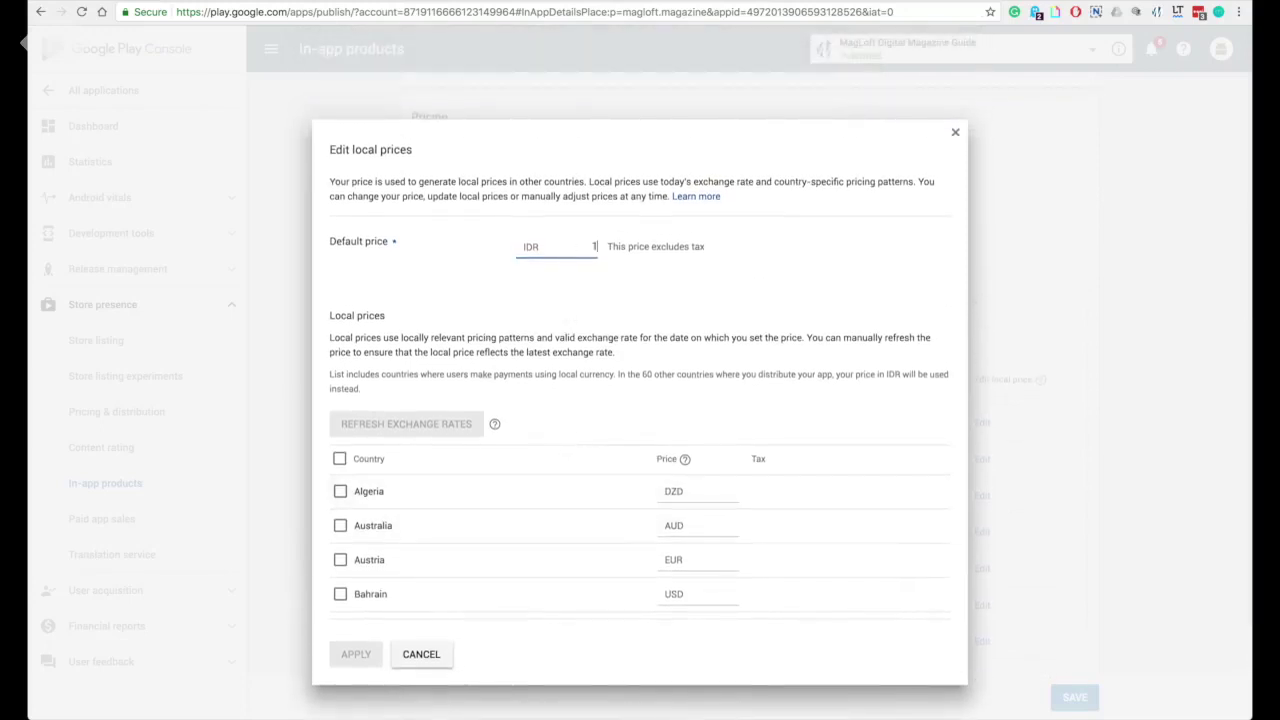
pyautogui.write('10000')
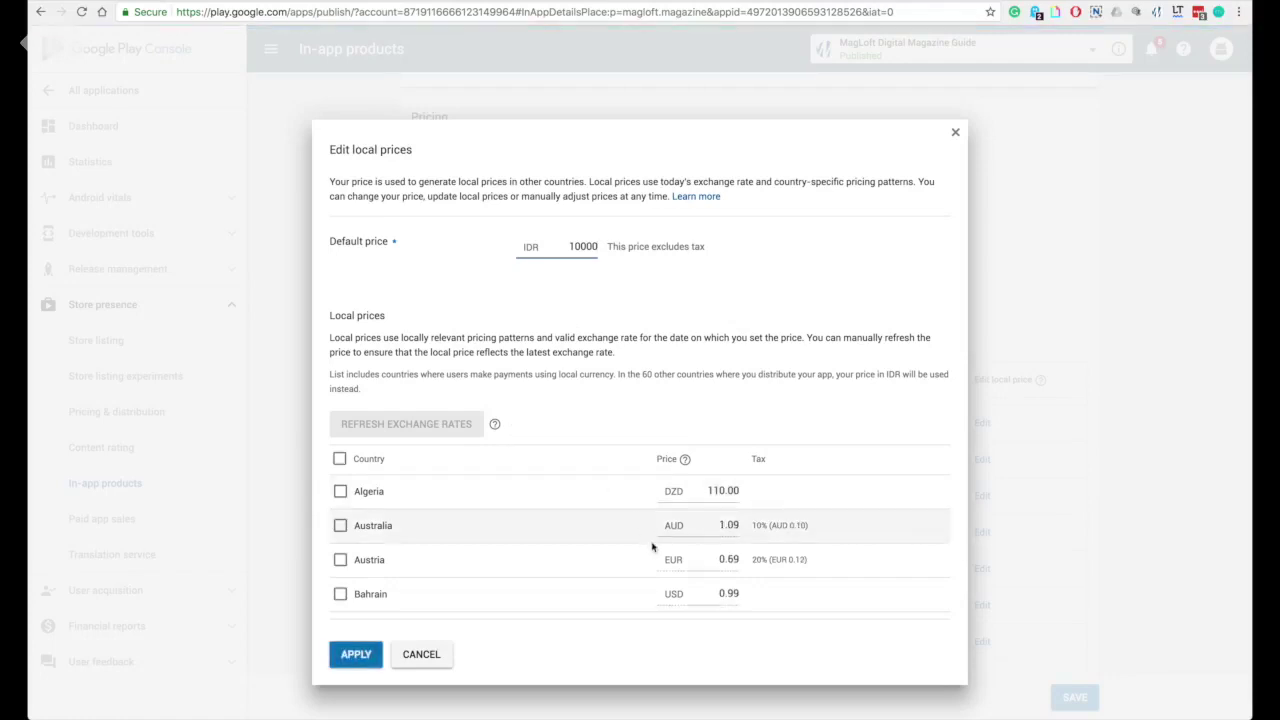
pyautogui.scroll(-10, 658, 550)
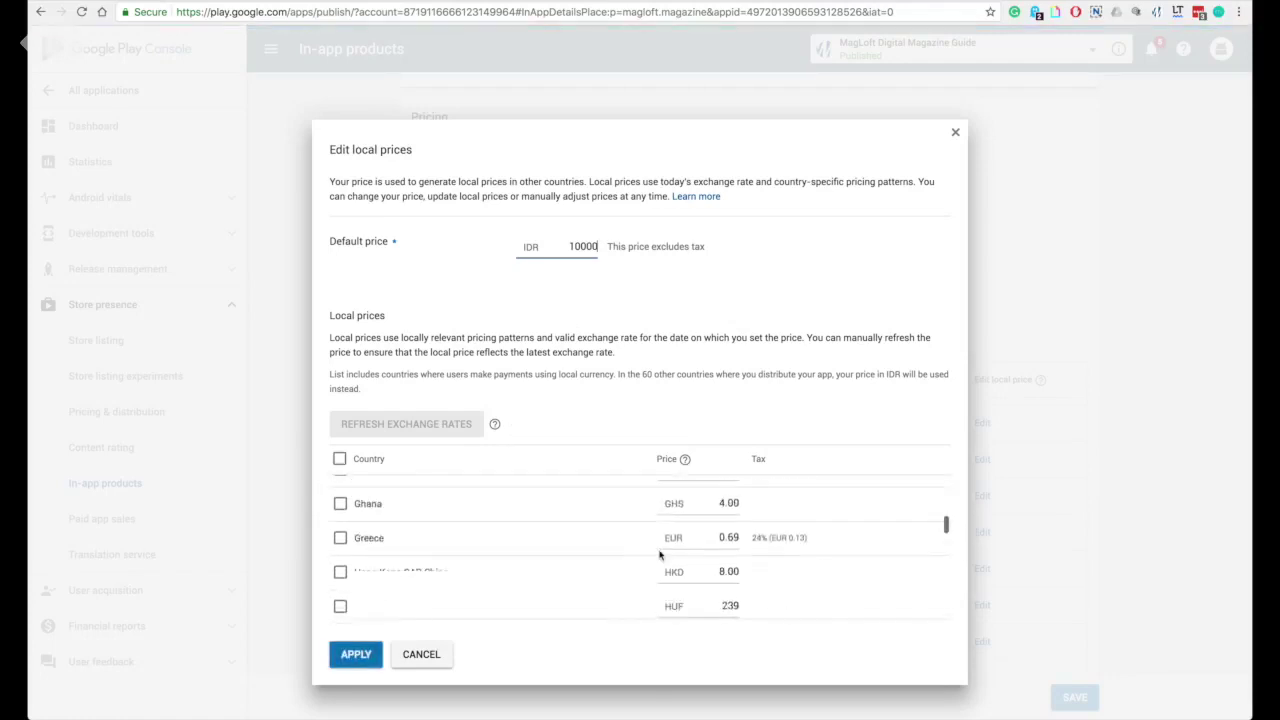
pyautogui.scroll(-12, 658, 550)
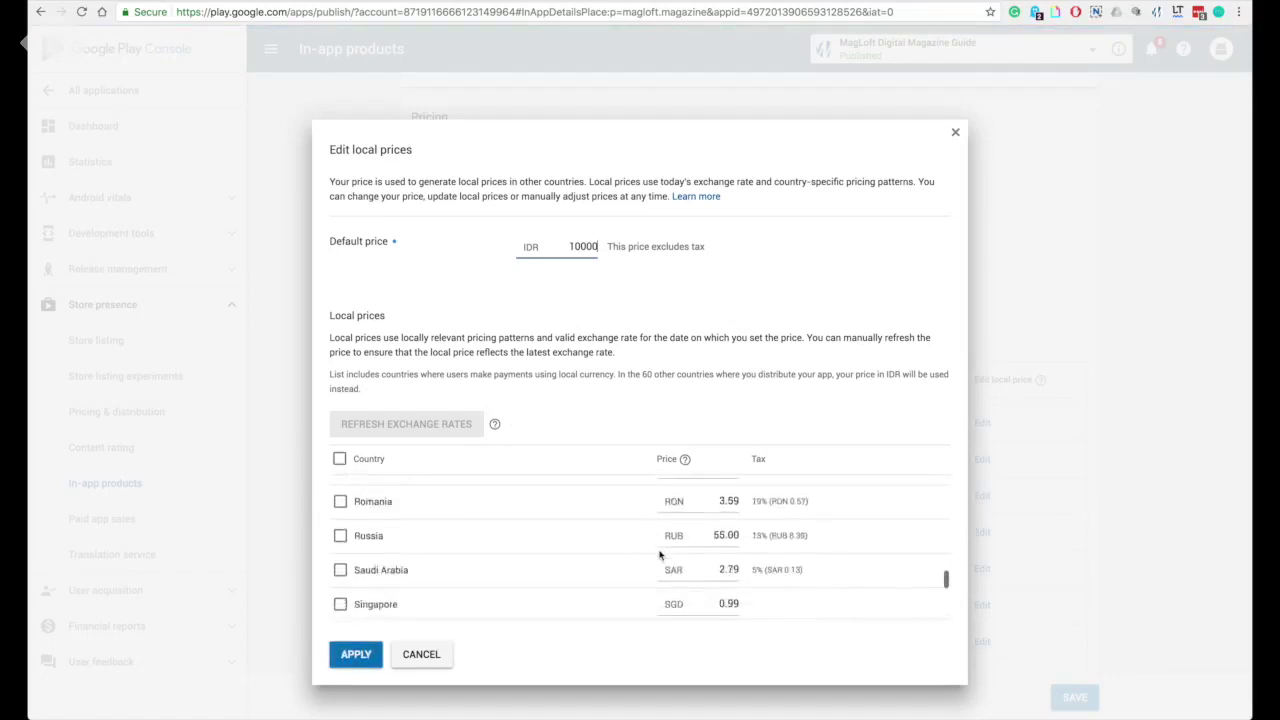
pyautogui.scroll(-5, 659, 555)
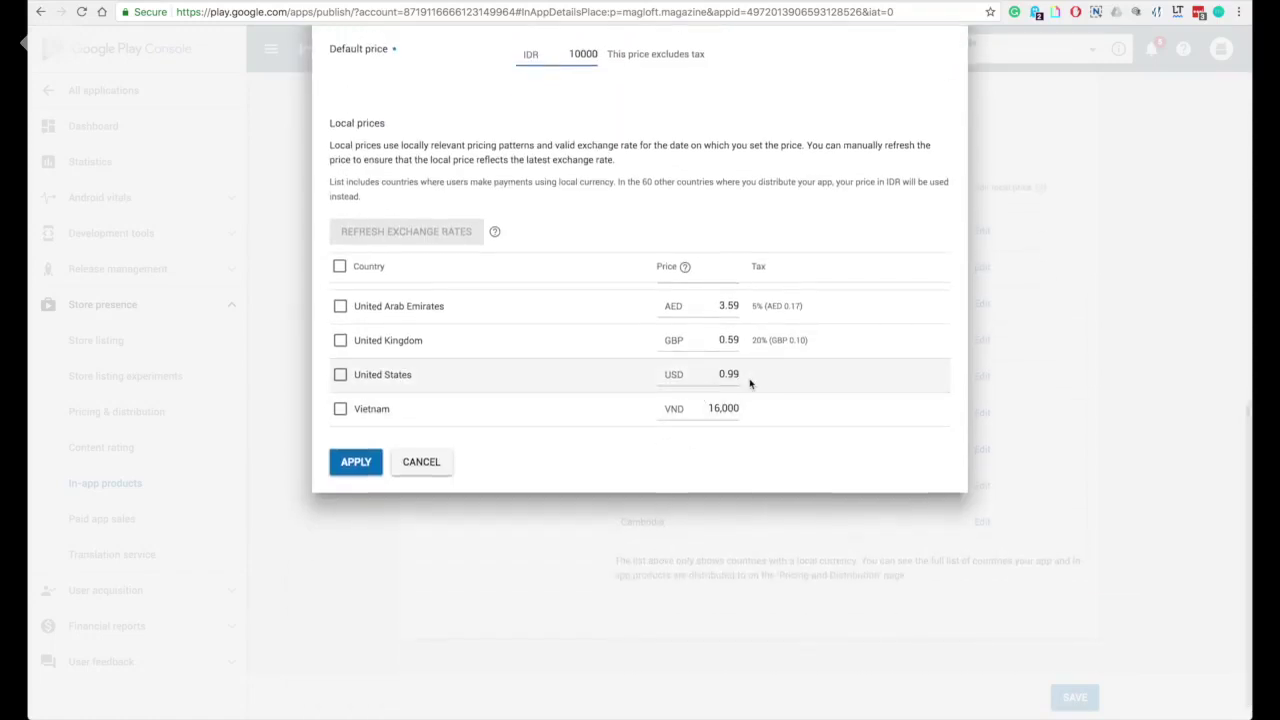
pyautogui.click(340, 268)
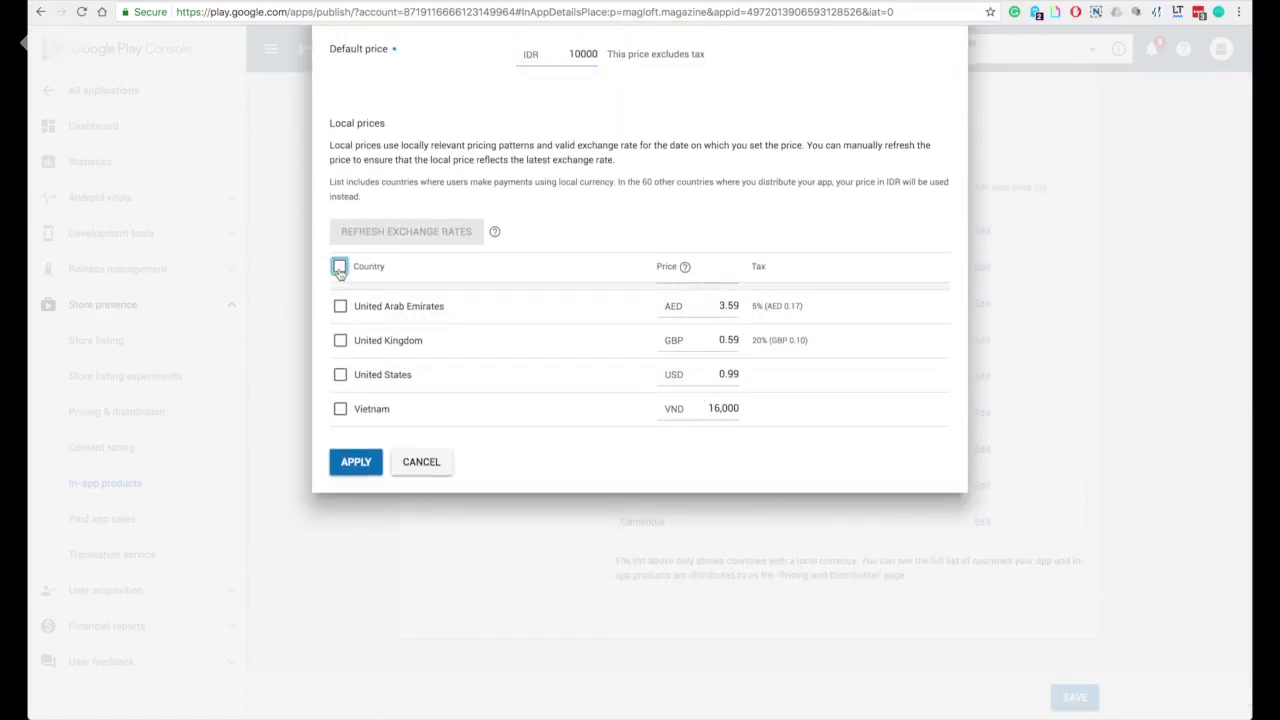
pyautogui.click(357, 464)
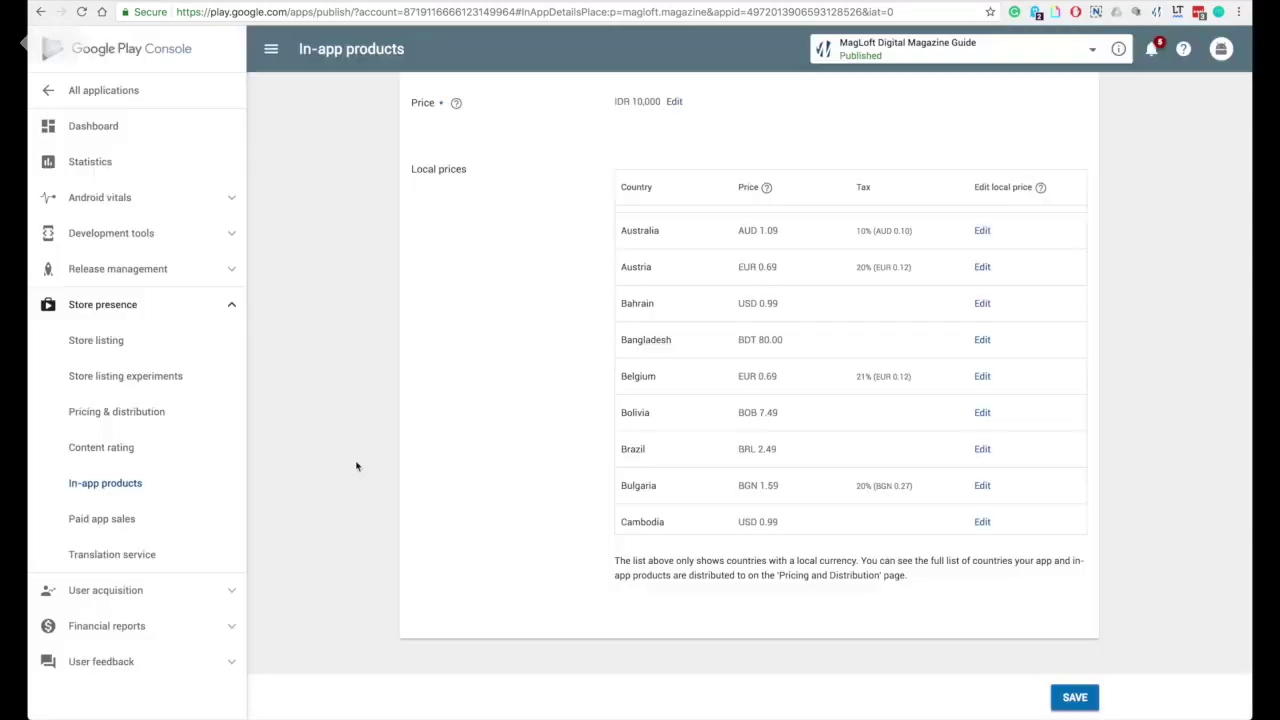
pyautogui.scroll(3, 733, 543)
pyautogui.scroll(10, 733, 543)
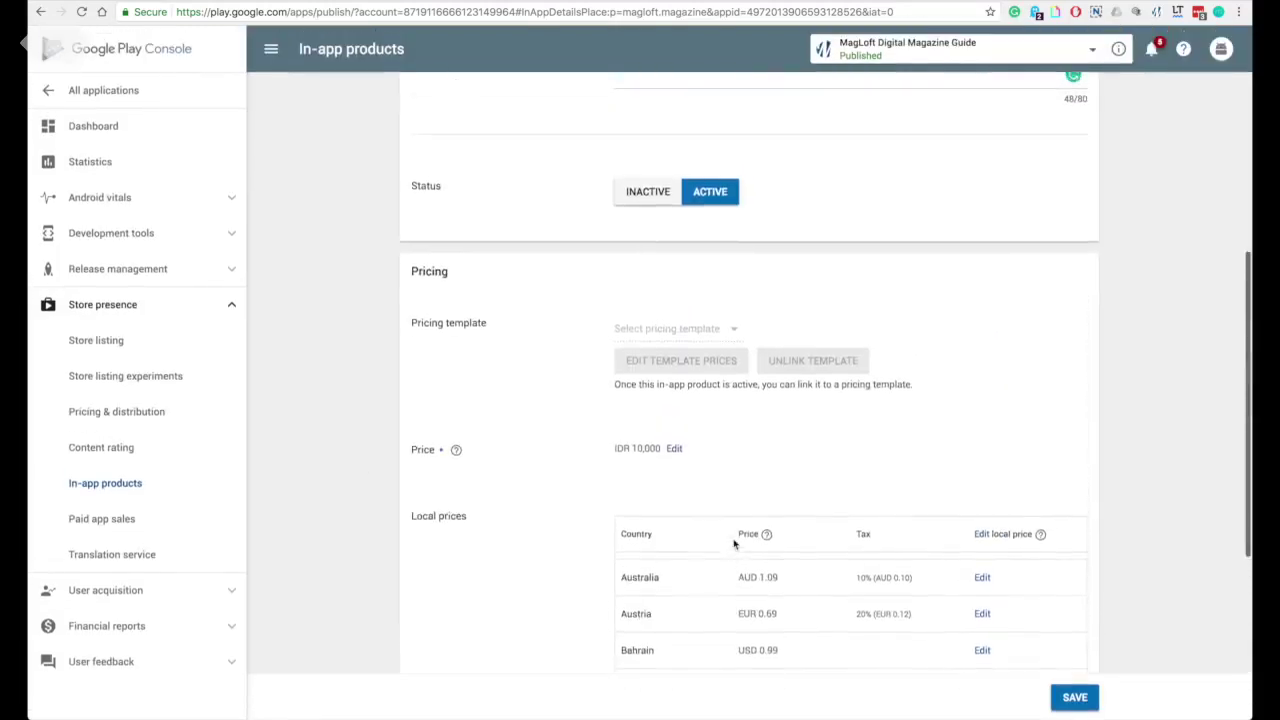